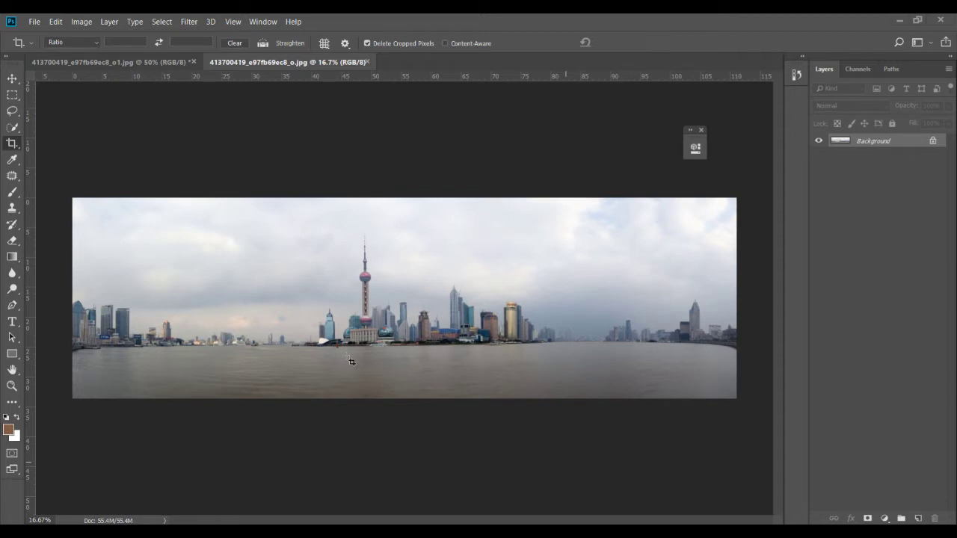
# Compare the tiny-planet result document with the panorama document
pyautogui.click(152, 62)
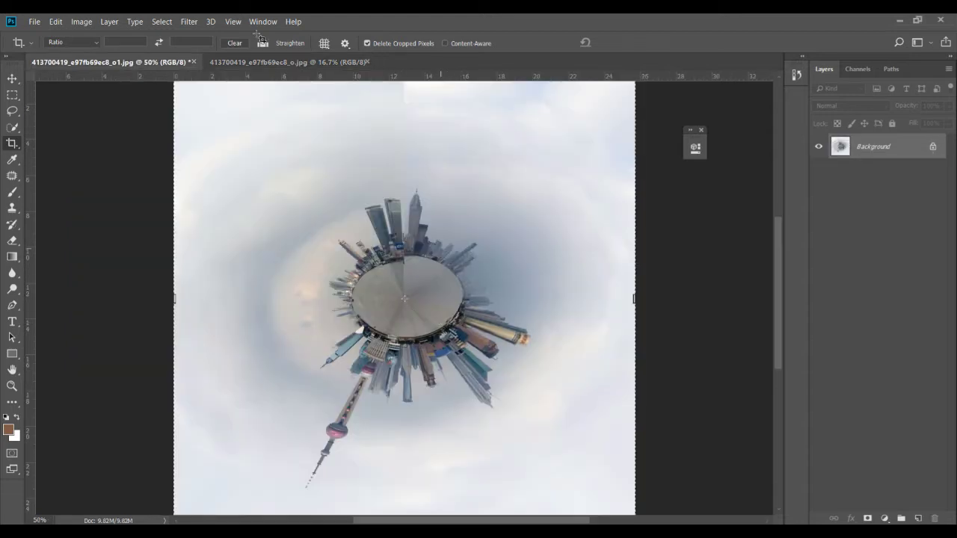
pyautogui.click(260, 63)
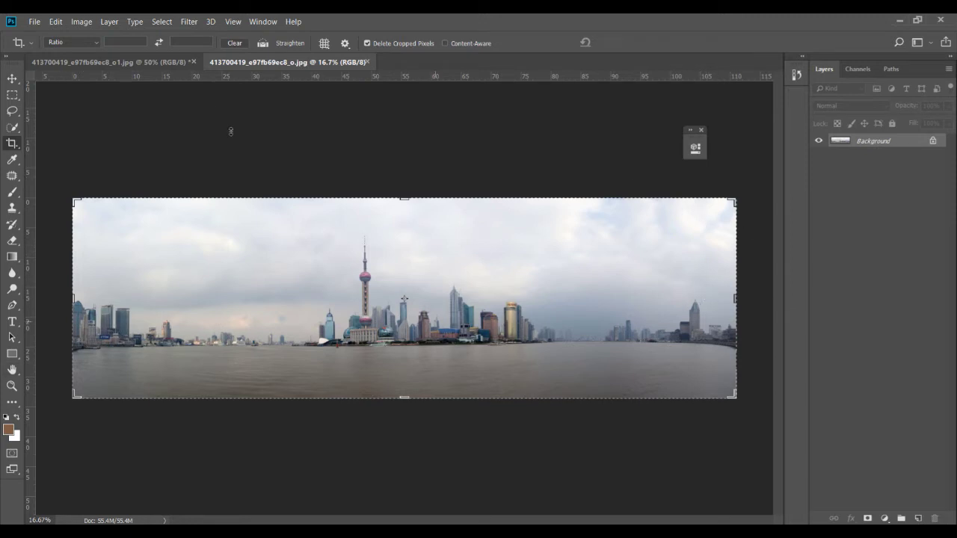
pyautogui.click(164, 64)
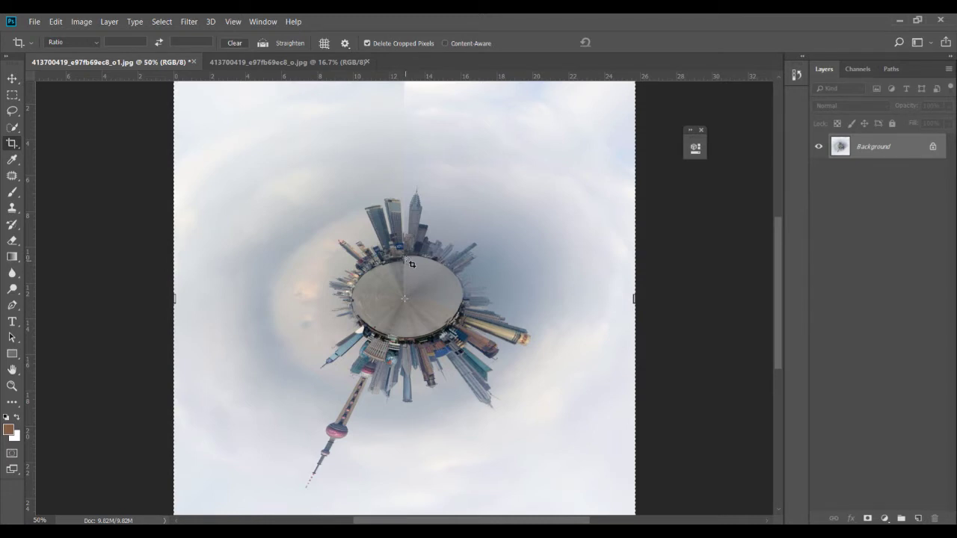
pyautogui.click(267, 63)
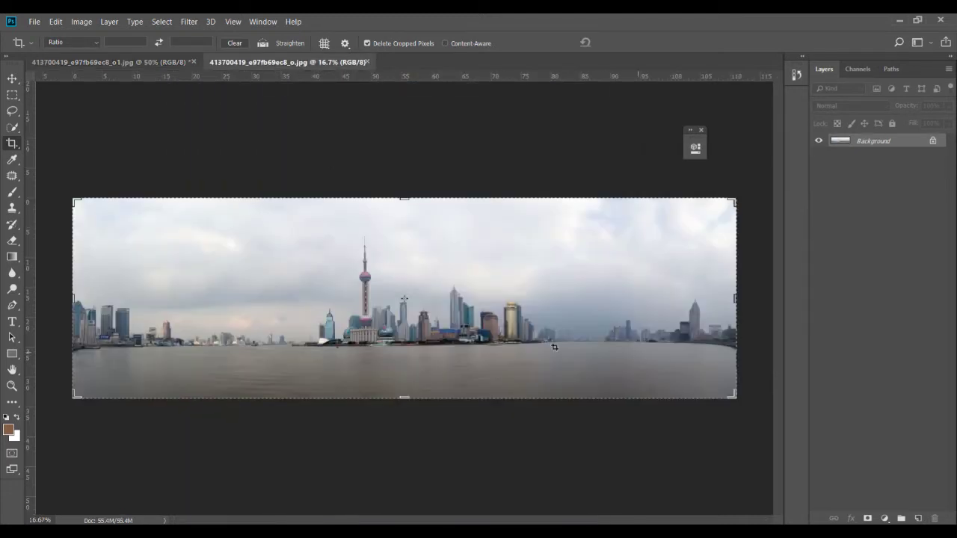
# Straighten the panorama's horizon by 0.3° with the Crop tool and commit the crop
pyautogui.click(12, 158)
pyautogui.click(12, 143)
pyautogui.click(264, 44)
pyautogui.moveTo(77, 349); pyautogui.dragTo(752, 345)
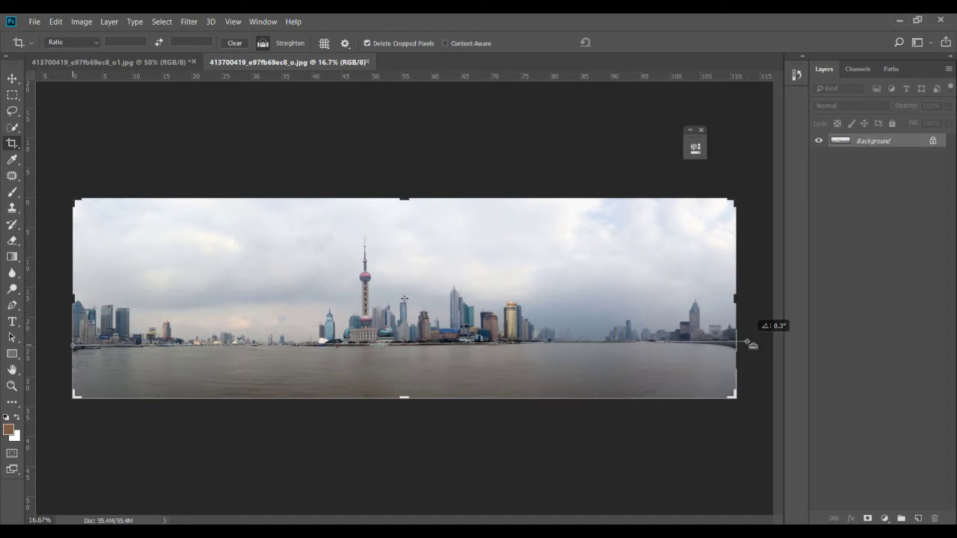
pyautogui.moveTo(752, 344); pyautogui.dragTo(747, 341)
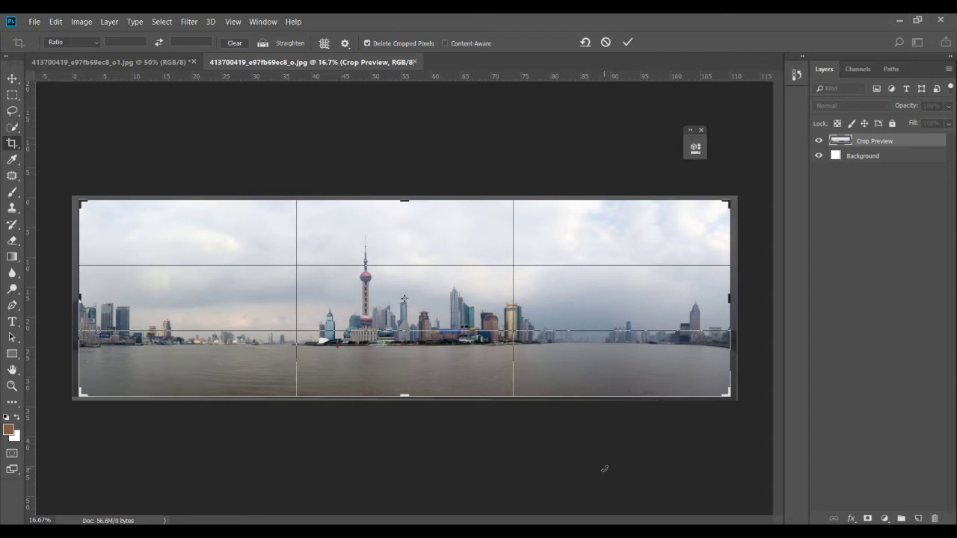
pyautogui.press('Return')
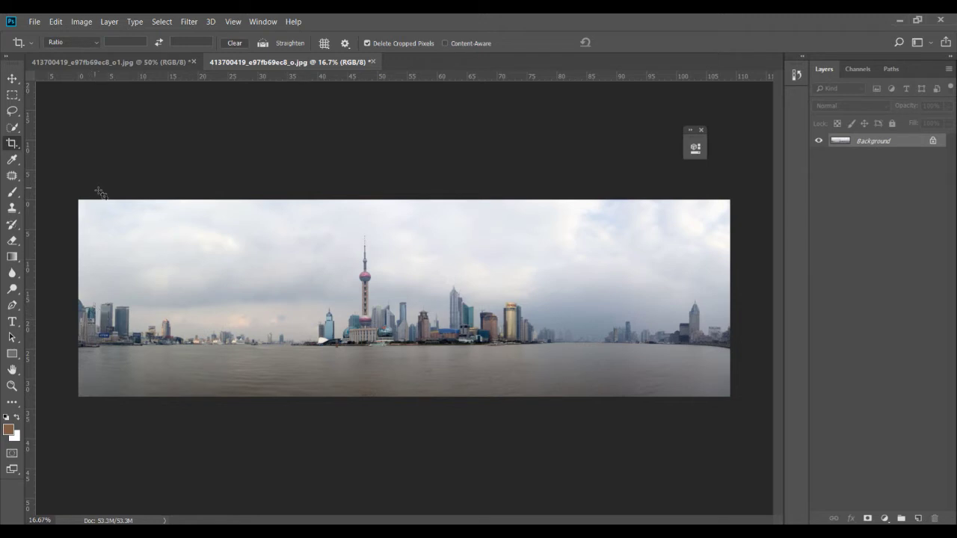
# Draw a crop box over the panorama, nudge its left edge inward, and commit
pyautogui.moveTo(101, 192); pyautogui.dragTo(709, 428)
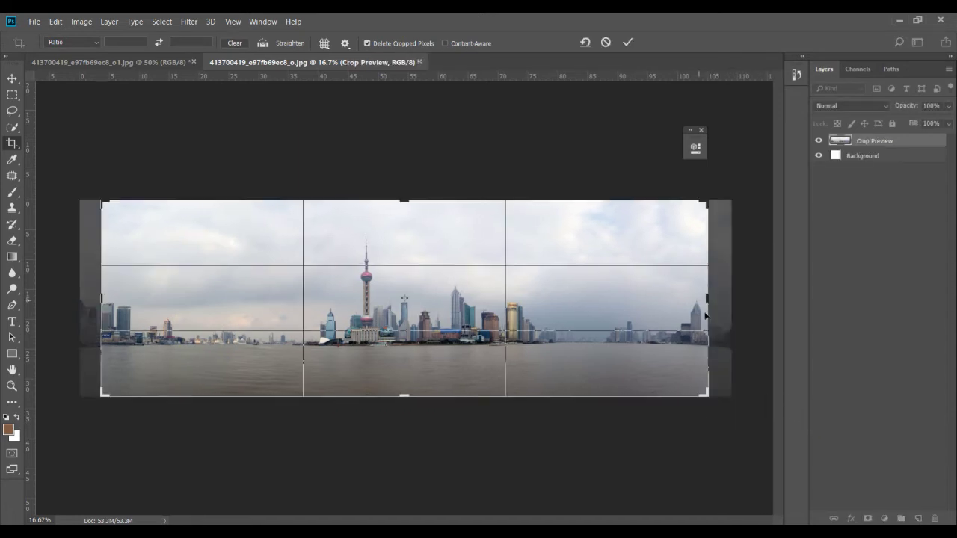
pyautogui.moveTo(102, 298); pyautogui.dragTo(100, 299)
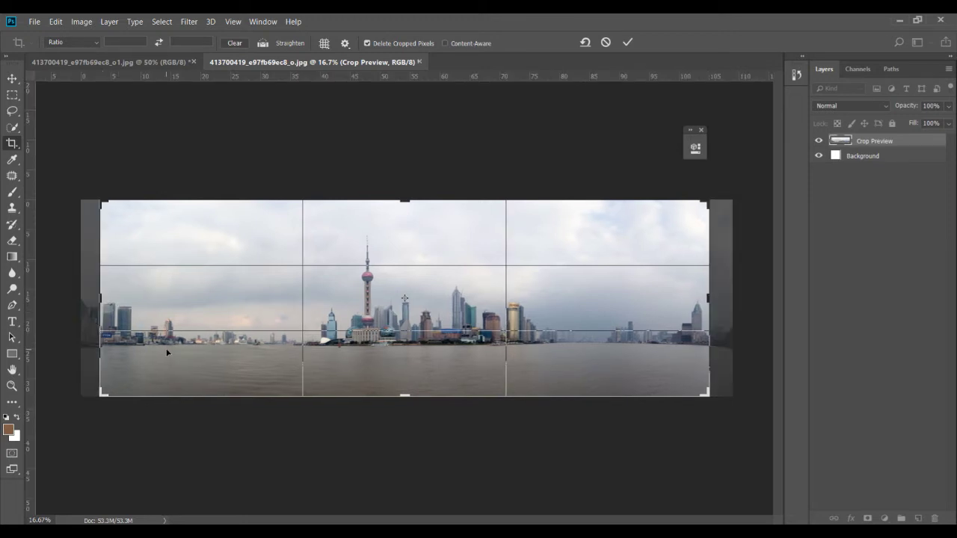
pyautogui.press('Return')
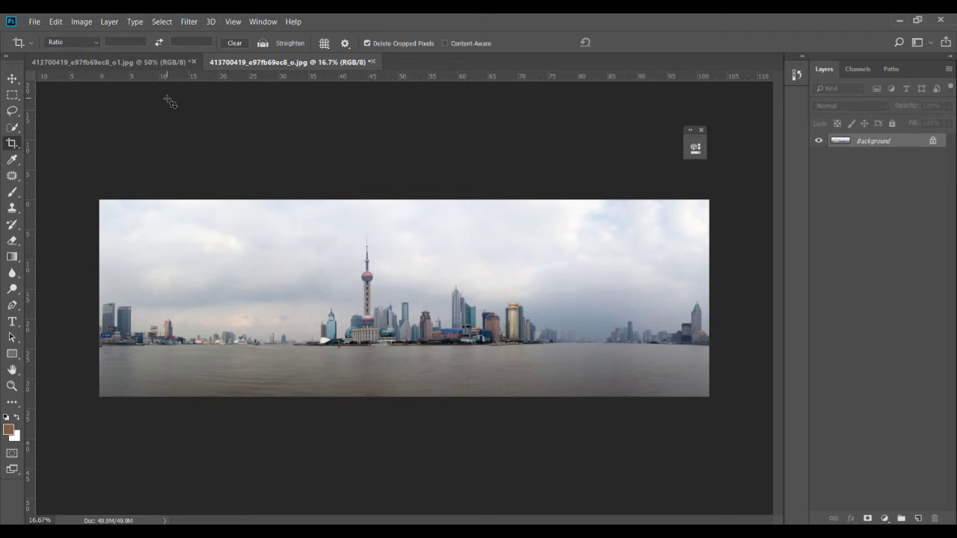
pyautogui.click(129, 63)
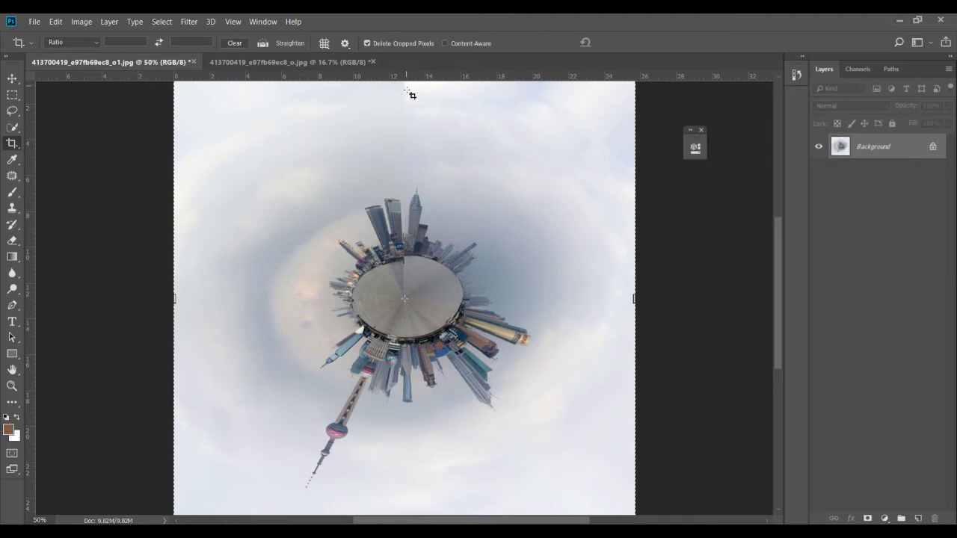
pyautogui.click(261, 62)
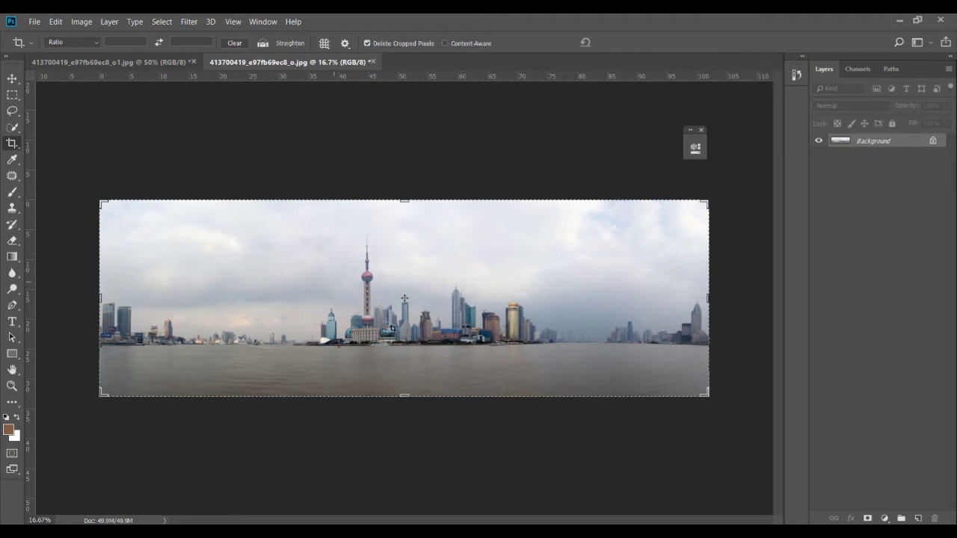
# Duplicate the Background layer as Background copy
pyautogui.rightClick(859, 145)
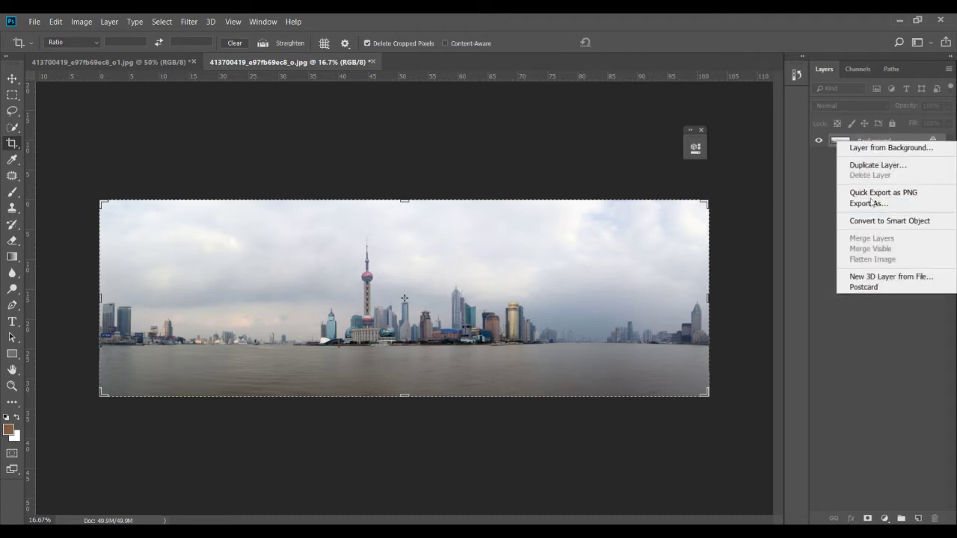
pyautogui.click(873, 167)
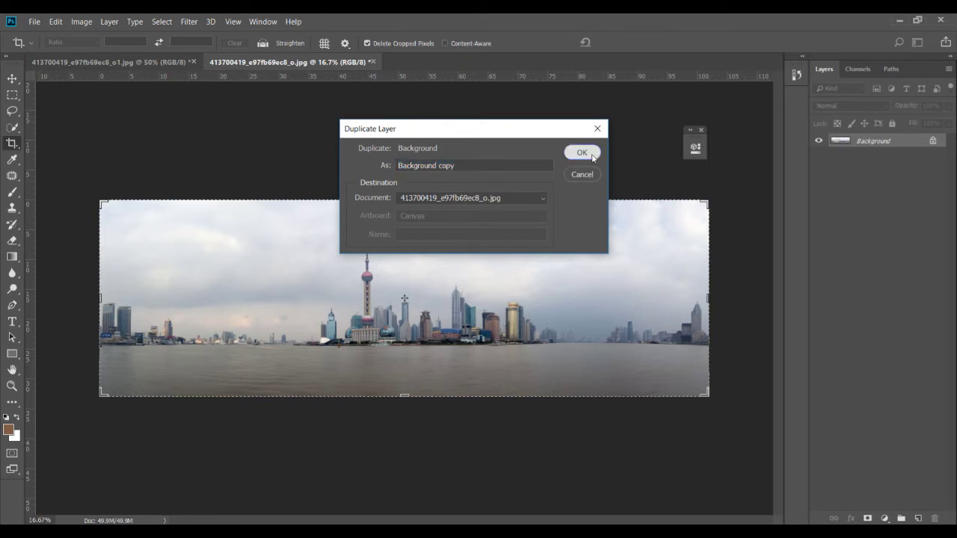
pyautogui.click(592, 155)
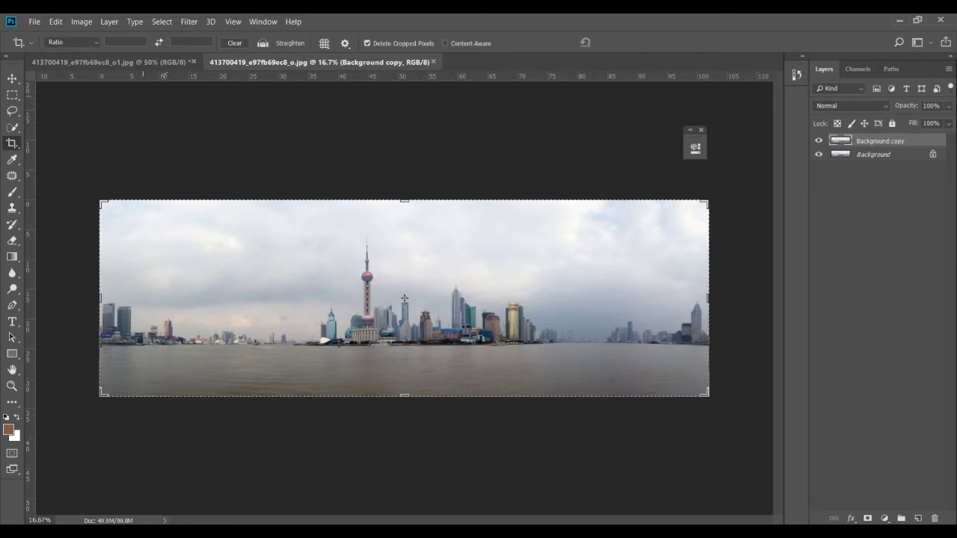
# Flip the Background copy layer horizontally via Edit > Transform
pyautogui.click(76, 25)
pyautogui.moveTo(56, 21)
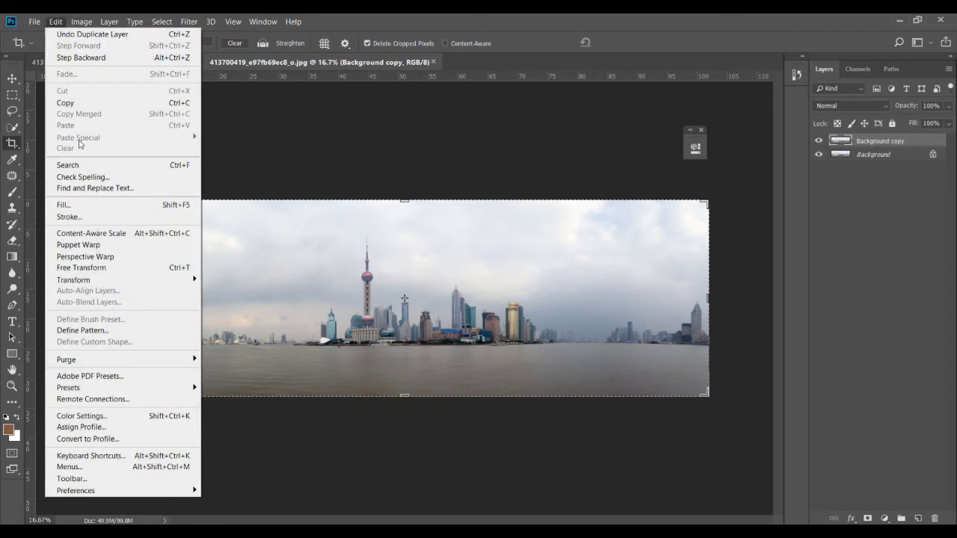
pyautogui.moveTo(104, 280)
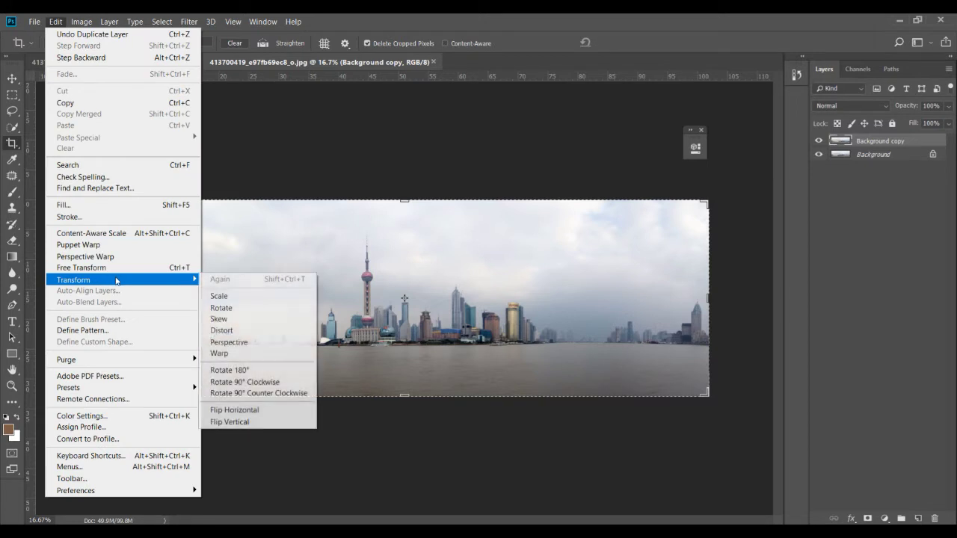
pyautogui.click(275, 410)
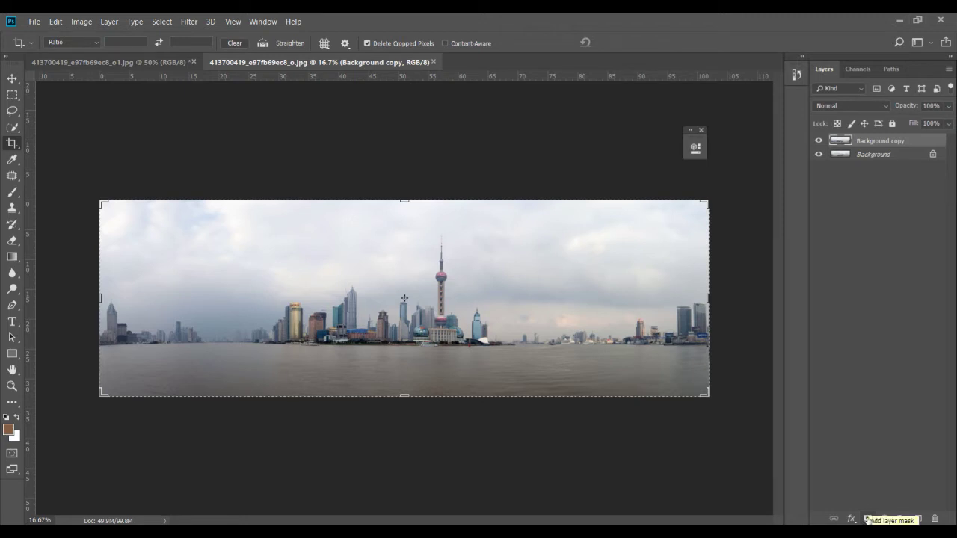
# Add a black hide-all mask to Background copy, target the mask, and pick Rectangular Marquee
pyautogui.keyDown('alt'); pyautogui.click(867, 518); pyautogui.keyUp('alt')
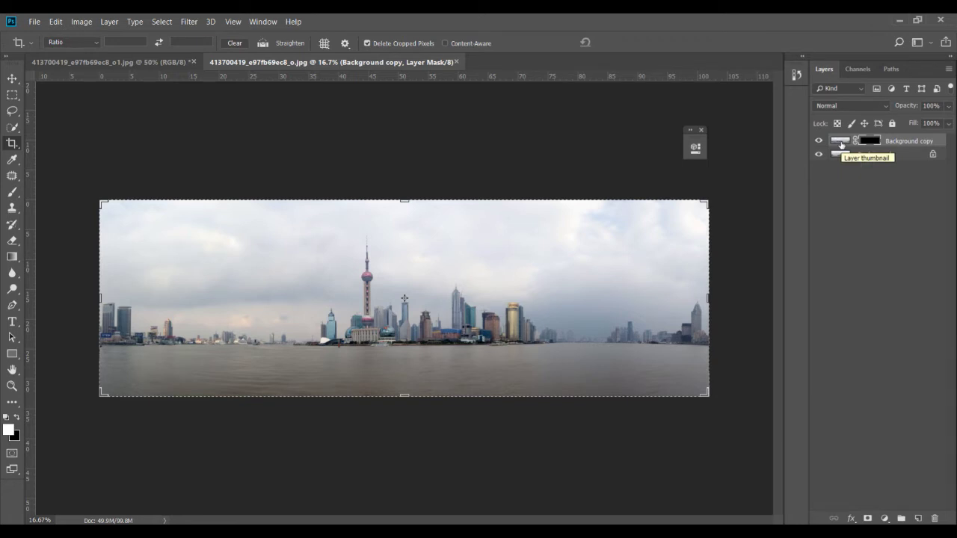
pyautogui.click(841, 142)
pyautogui.click(874, 142)
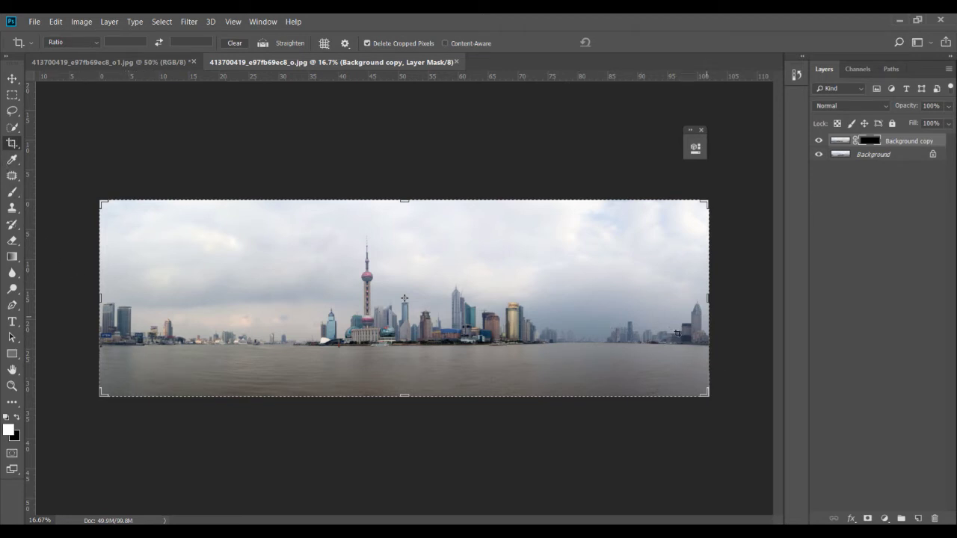
pyautogui.click(12, 95)
pyautogui.click(53, 96)
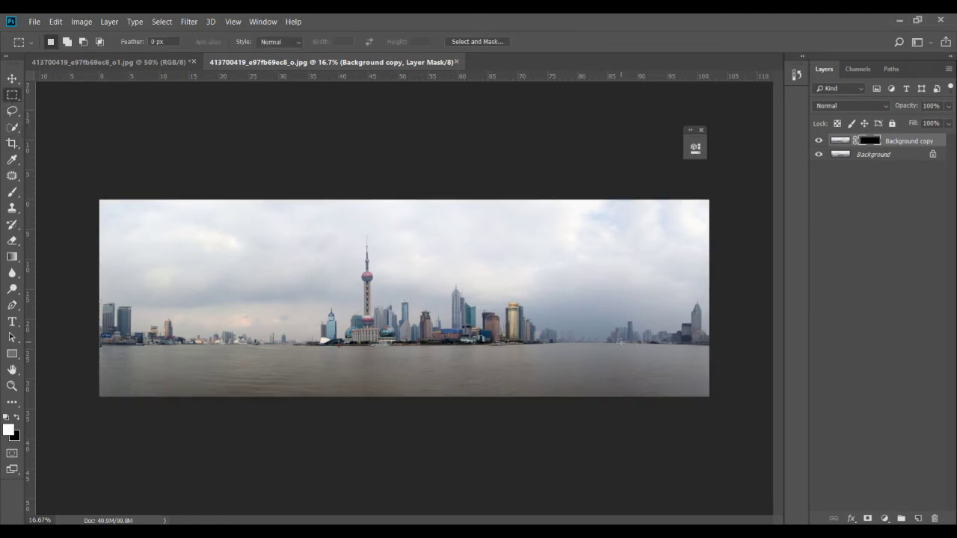
# Select the lower-right river patch and redraw the mask gradient leftward across it
pyautogui.moveTo(620, 345); pyautogui.dragTo(722, 404)
pyautogui.click(12, 257)
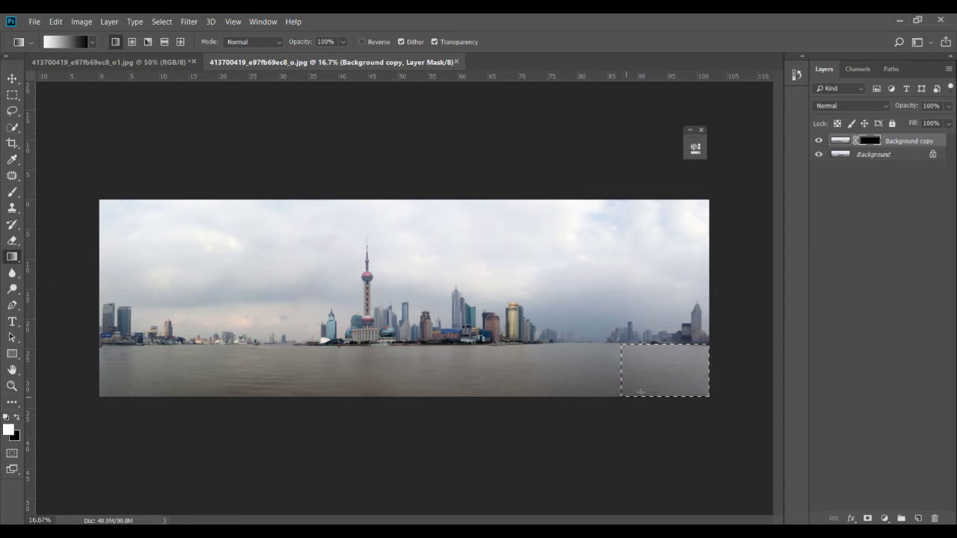
pyautogui.moveTo(726, 374); pyautogui.dragTo(640, 372)
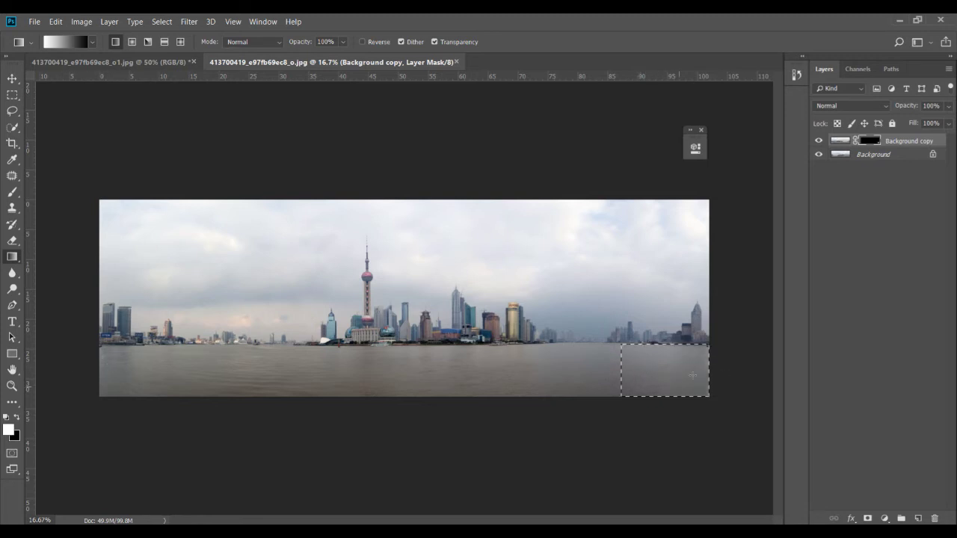
pyautogui.moveTo(713, 375); pyautogui.dragTo(667, 369)
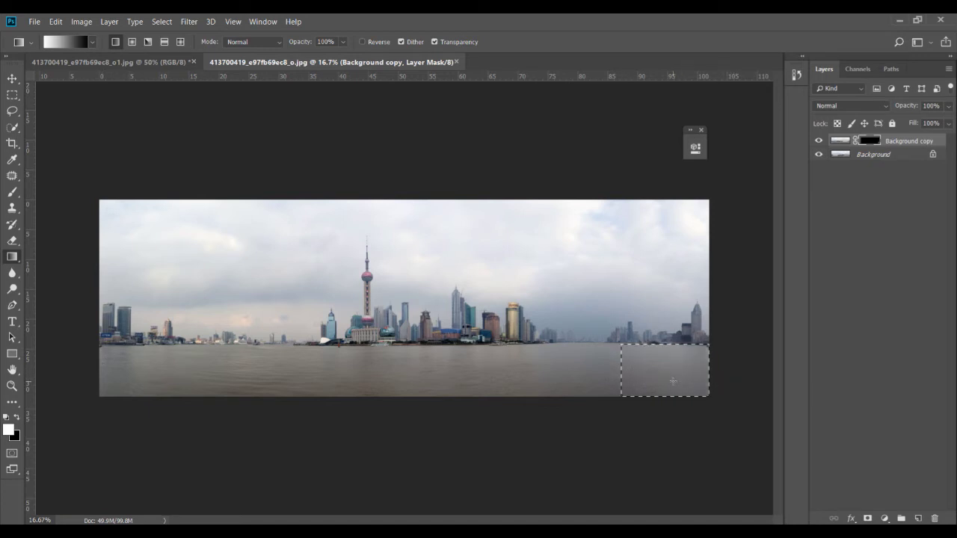
pyautogui.moveTo(727, 378); pyautogui.dragTo(650, 376)
# Paint the selected lower-right water on the mask with a 400 brush at 100% opacity, then deselect
pyautogui.click(13, 192)
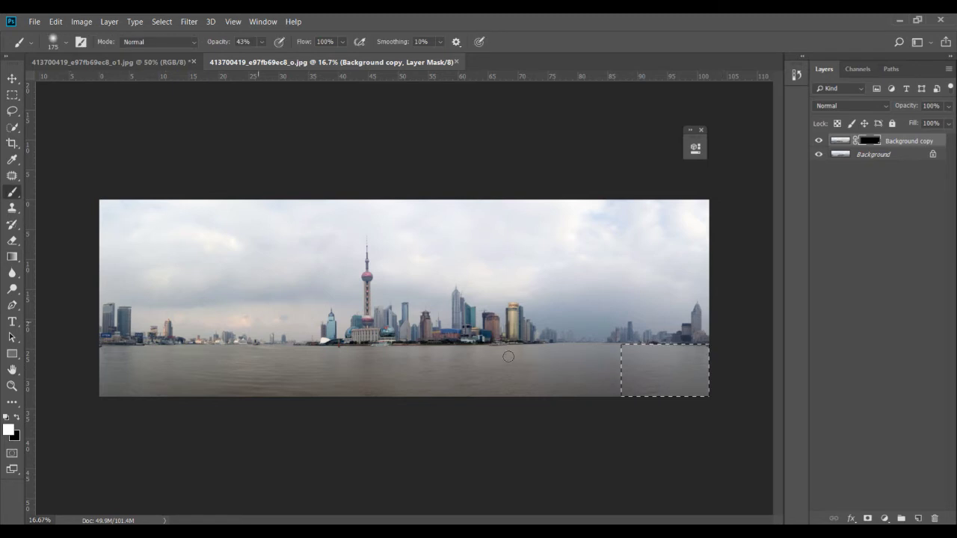
pyautogui.press(']')
pyautogui.press(']')
pyautogui.press(']')
pyautogui.press(']')
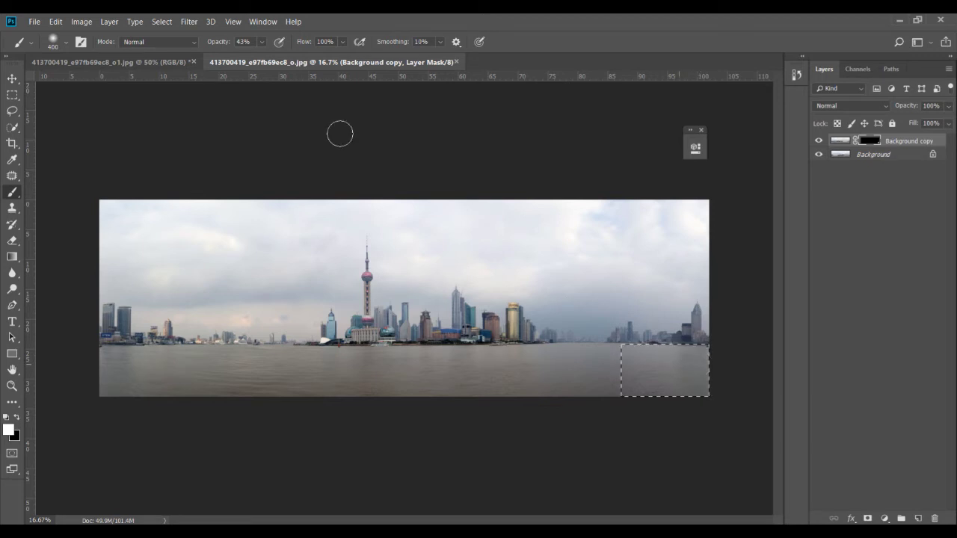
pyautogui.click(261, 41)
pyautogui.moveTo(287, 56); pyautogui.dragTo(305, 57)
pyautogui.moveTo(690, 387)
pyautogui.mouseDown()
pyautogui.moveTo(658, 360)
pyautogui.moveTo(699, 362)
pyautogui.moveTo(673, 376)
pyautogui.moveTo(705, 391)
pyautogui.mouseUp()
pyautogui.hotkey('ctrl', 'd')
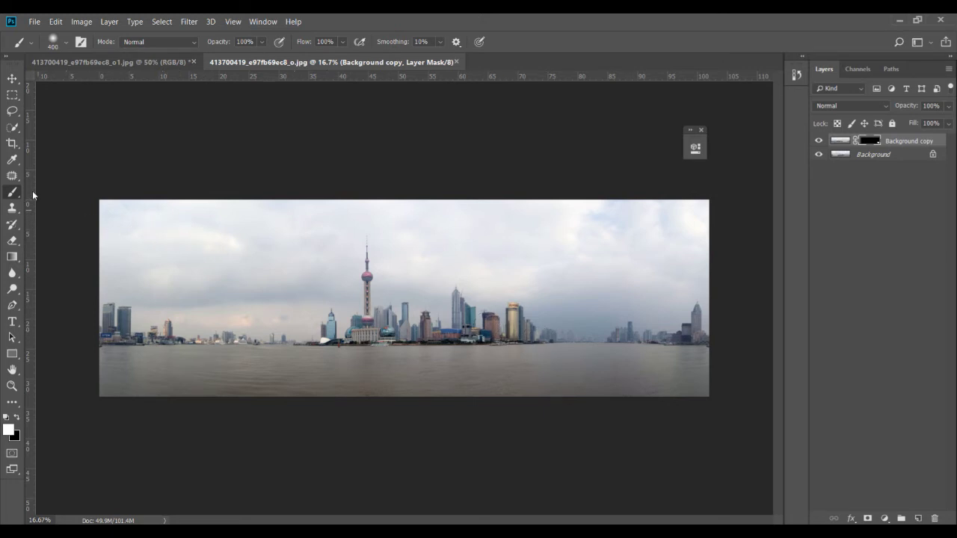
# Select a thin right-edge strip, paint it black (000000) on the mask, then deselect
pyautogui.click(12, 95)
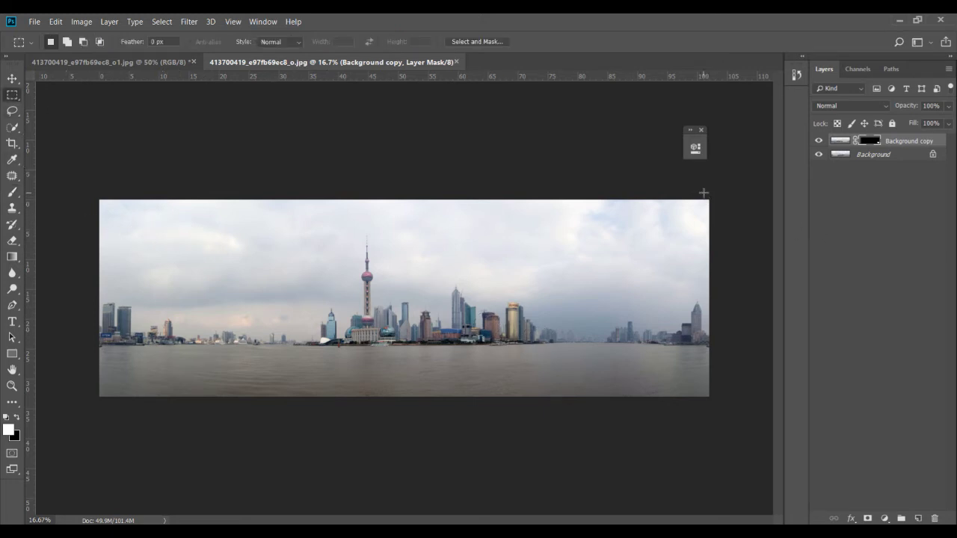
pyautogui.moveTo(702, 201); pyautogui.dragTo(752, 332)
pyautogui.click(10, 196)
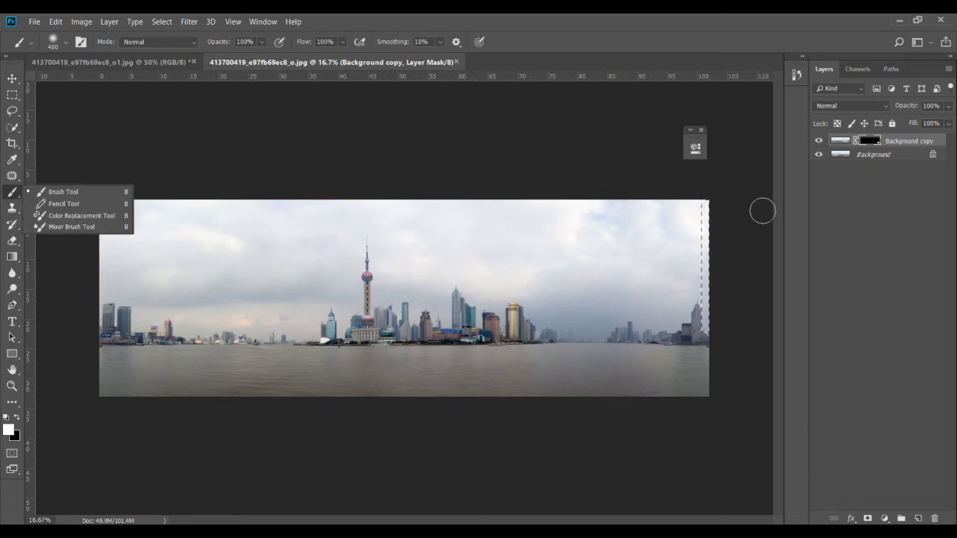
pyautogui.click(703, 204)
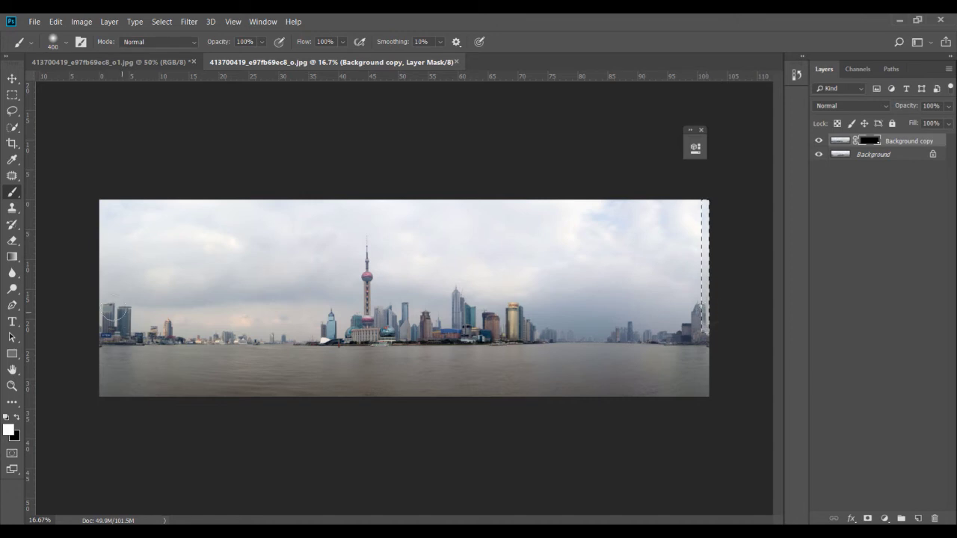
pyautogui.click(8, 430)
pyautogui.write('000000')
pyautogui.click(592, 115)
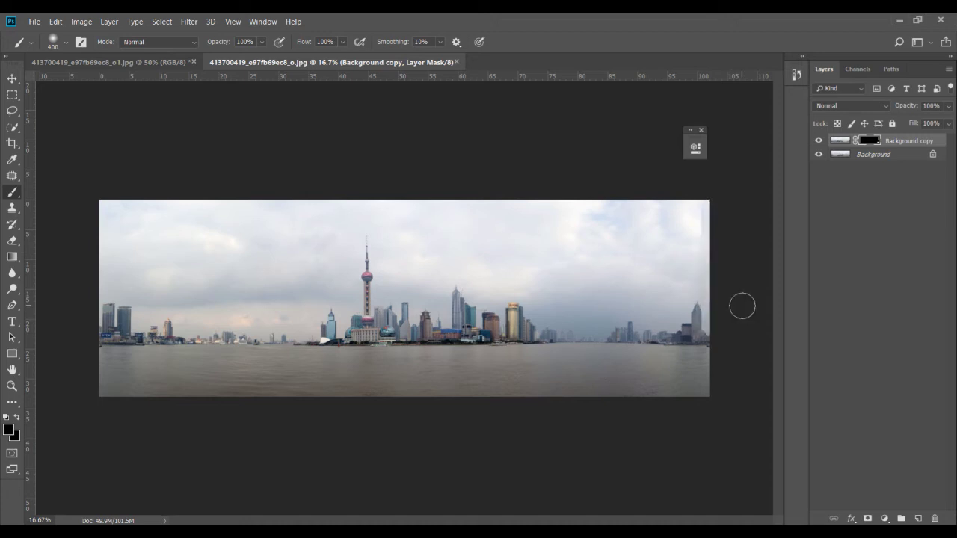
pyautogui.hotkey('ctrl', 'd')
# With Clone Stamp chosen, stamp all visible layers into a new top Layer 1 (Ctrl+Alt+Shift+E)
pyautogui.click(12, 208)
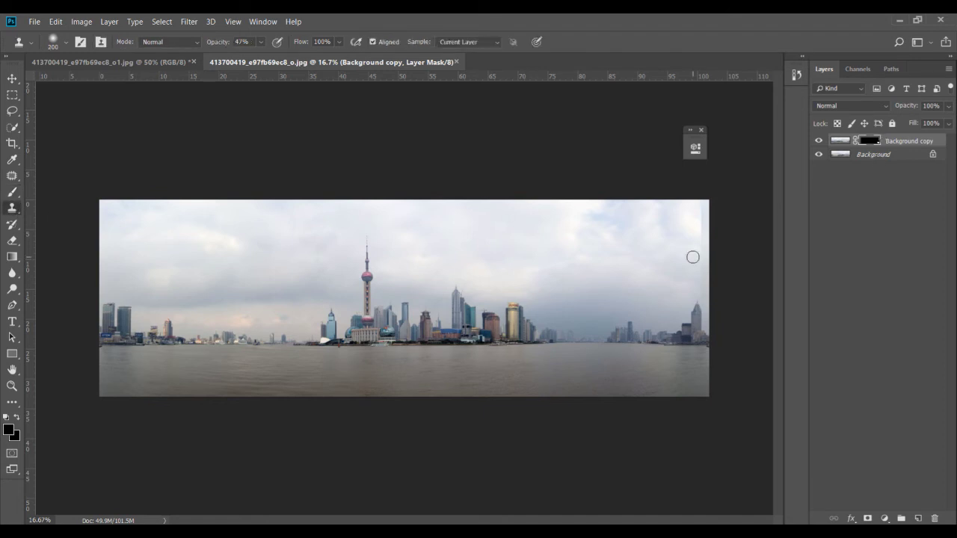
pyautogui.click(872, 155)
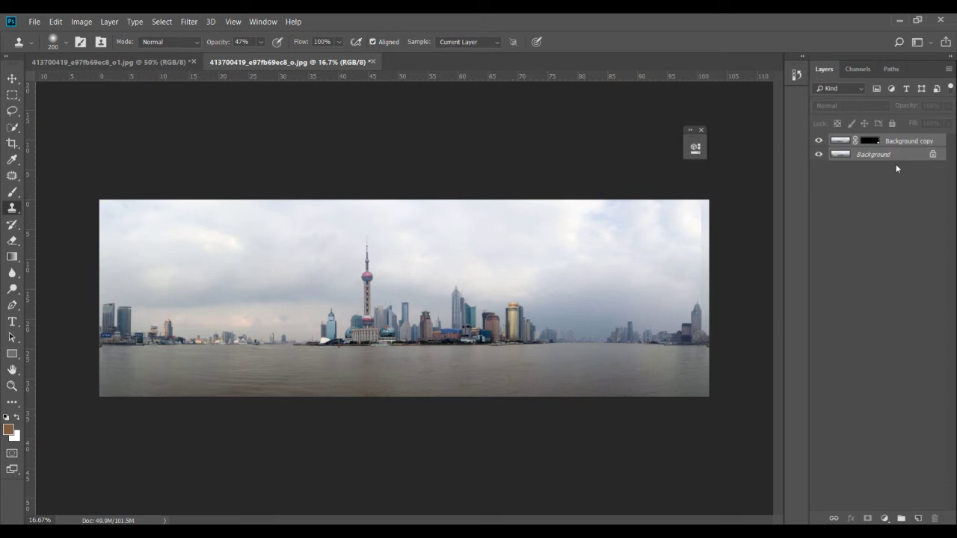
pyautogui.hotkey('ctrl', 'shift', 'alt', 'e')
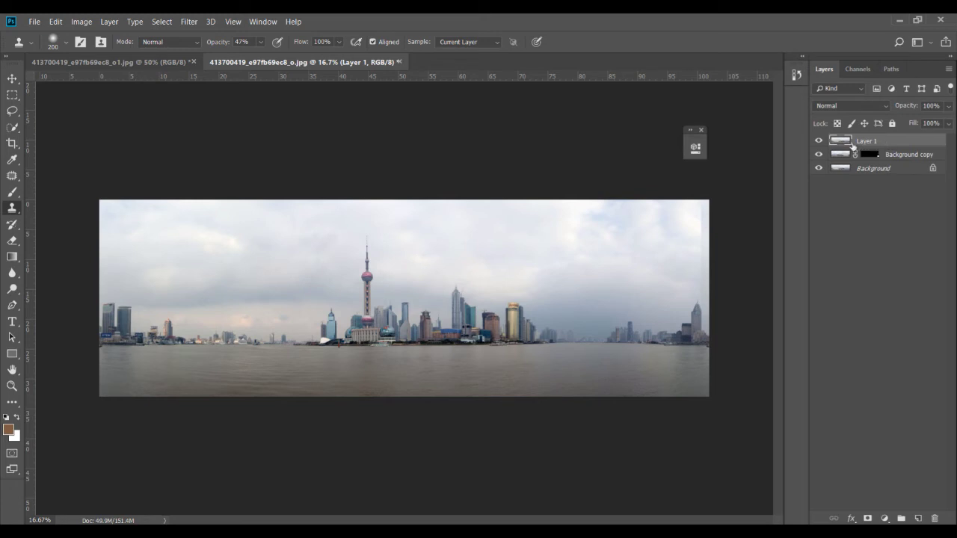
# Clone sky up the panorama's right edge with a smaller stamp brush
pyautogui.rightClick(14, 214)
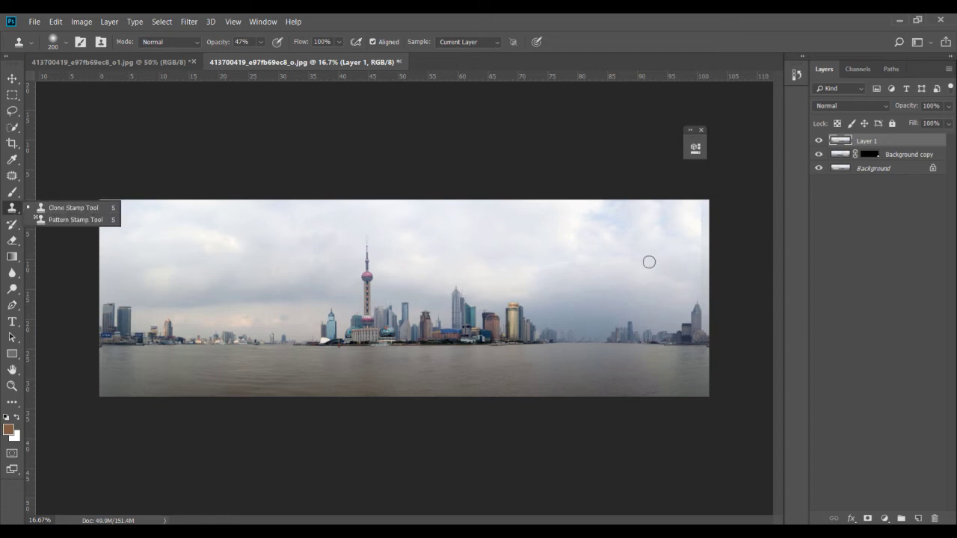
pyautogui.press('[')
pyautogui.press('[')
pyautogui.press('[')
pyautogui.press('[')
pyautogui.press('[')
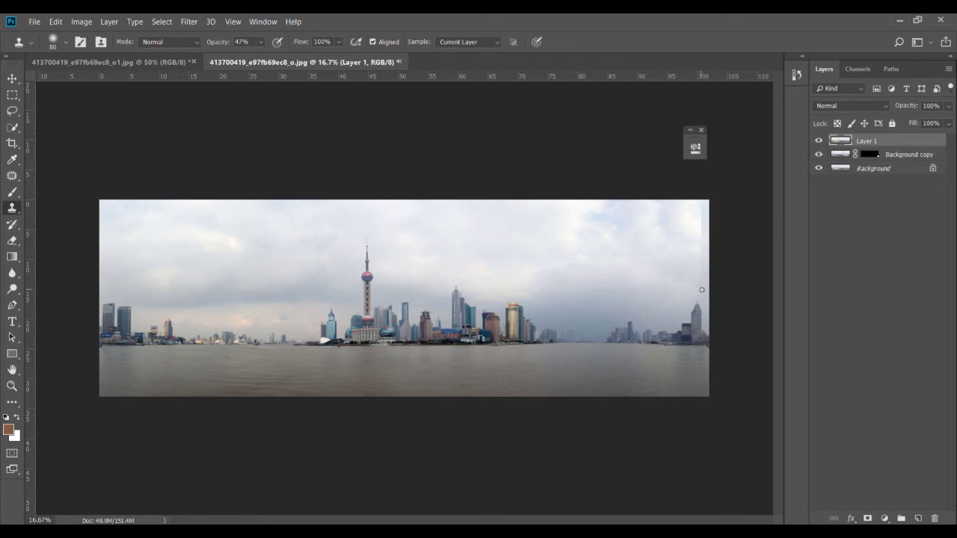
pyautogui.moveTo(701, 289); pyautogui.dragTo(701, 217)
# At 80% opacity and size 175, clone sky over the right-edge seam up to the corner
pyautogui.click(260, 42)
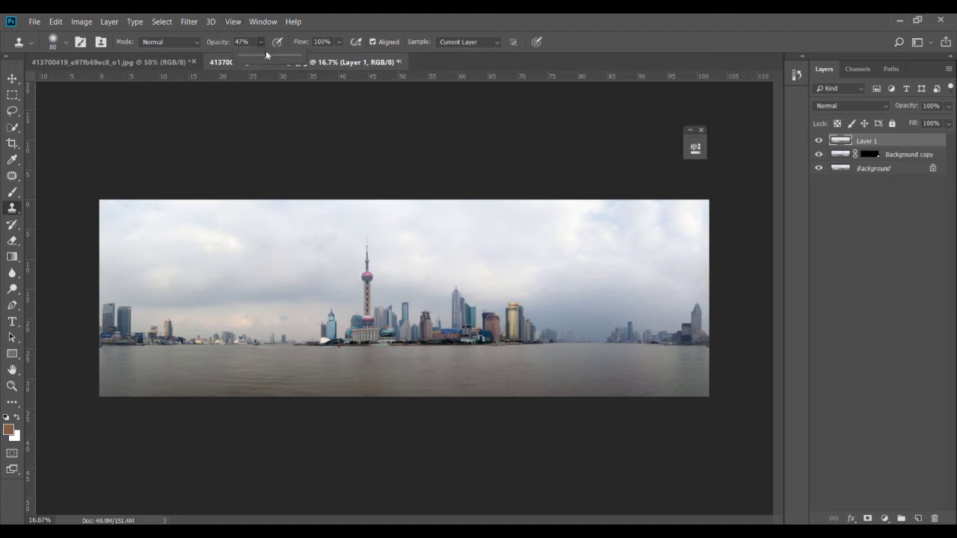
pyautogui.click(285, 56)
pyautogui.press(']')
pyautogui.press(']')
pyautogui.press(']')
pyautogui.press(']')
pyautogui.press(']')
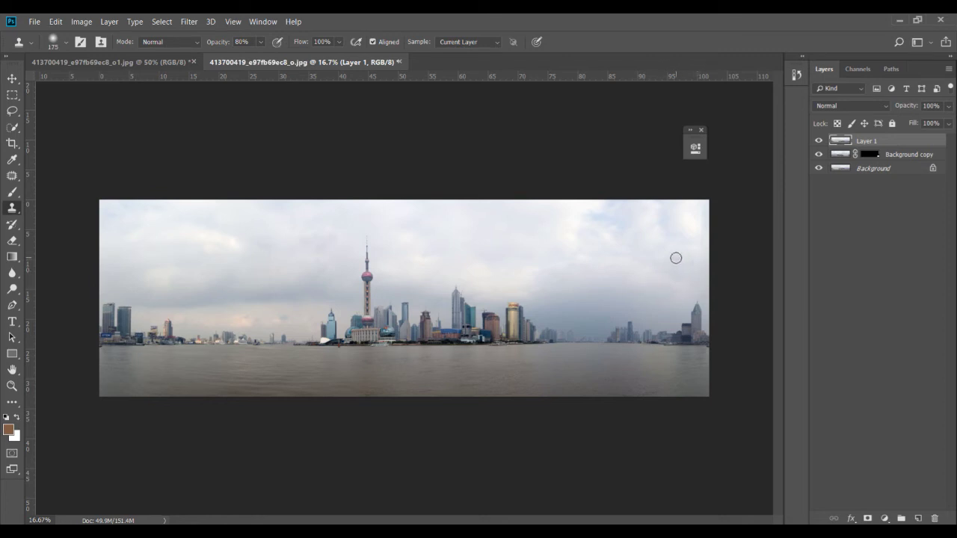
pyautogui.moveTo(697, 271); pyautogui.dragTo(696, 195)
pyautogui.moveTo(642, 277)
pyautogui.mouseDown()
pyautogui.moveTo(697, 235)
pyautogui.moveTo(700, 205)
pyautogui.mouseUp()
pyautogui.keyDown('alt'); pyautogui.click(573, 304); pyautogui.keyUp('alt')
pyautogui.click(352, 273)
# Resize the image to 2376 × 2376 px with proportions unlinked, then zoom in
pyautogui.click(81, 21)
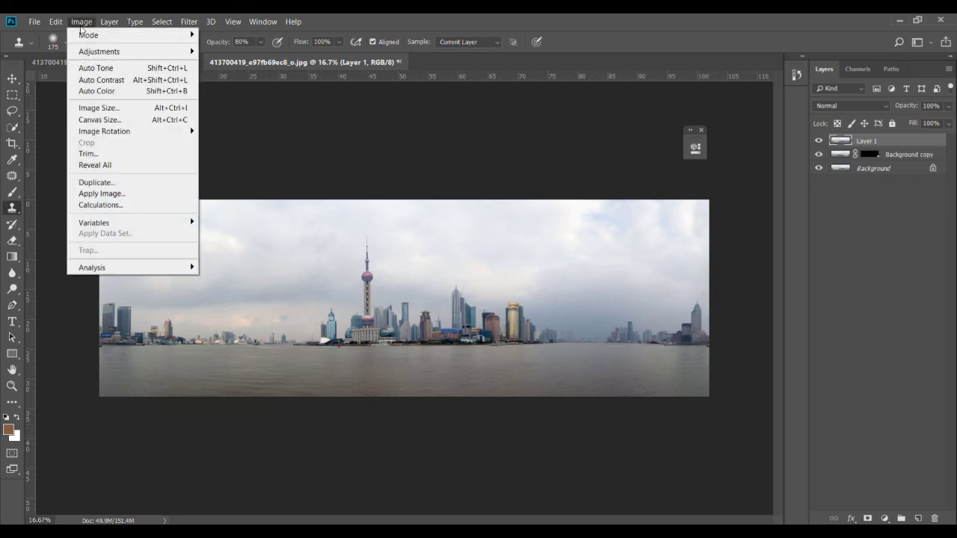
pyautogui.click(113, 109)
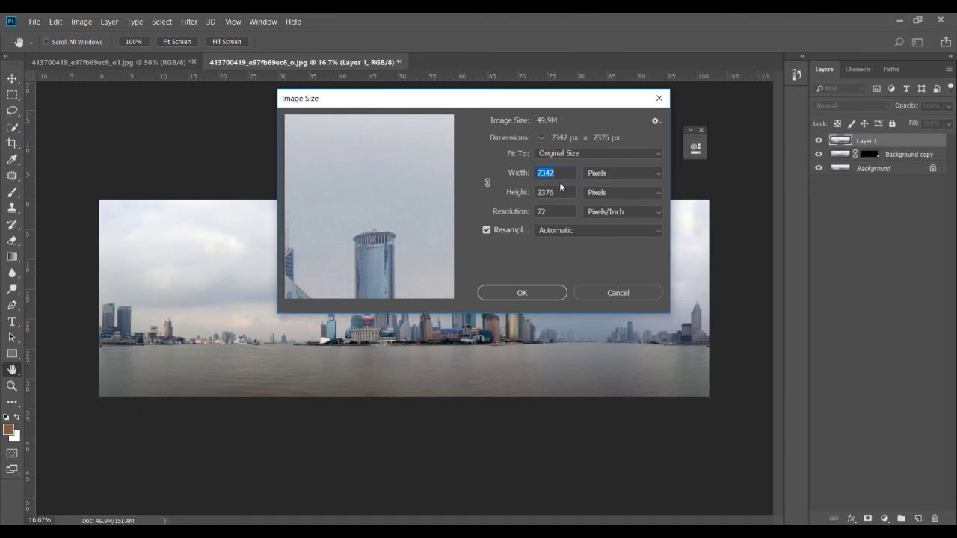
pyautogui.write('23')
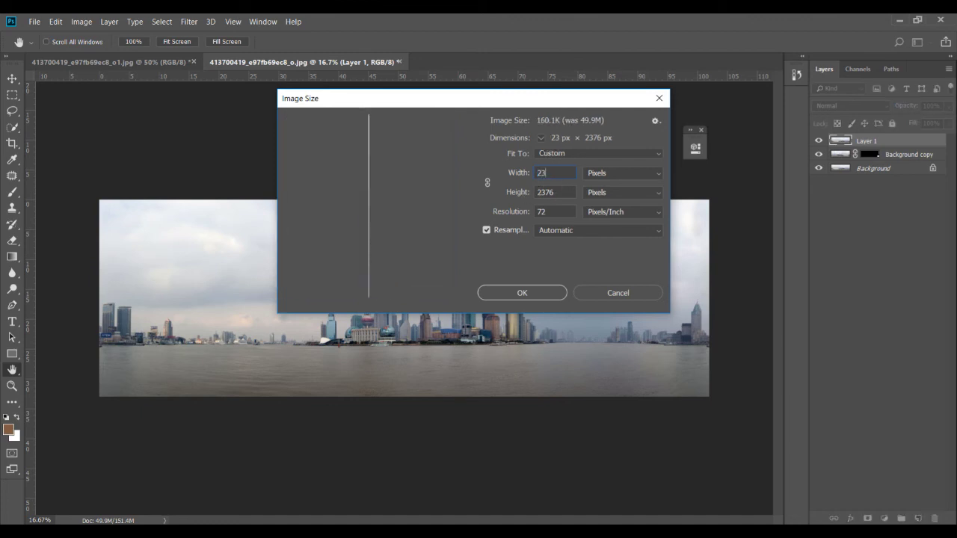
pyautogui.write('76')
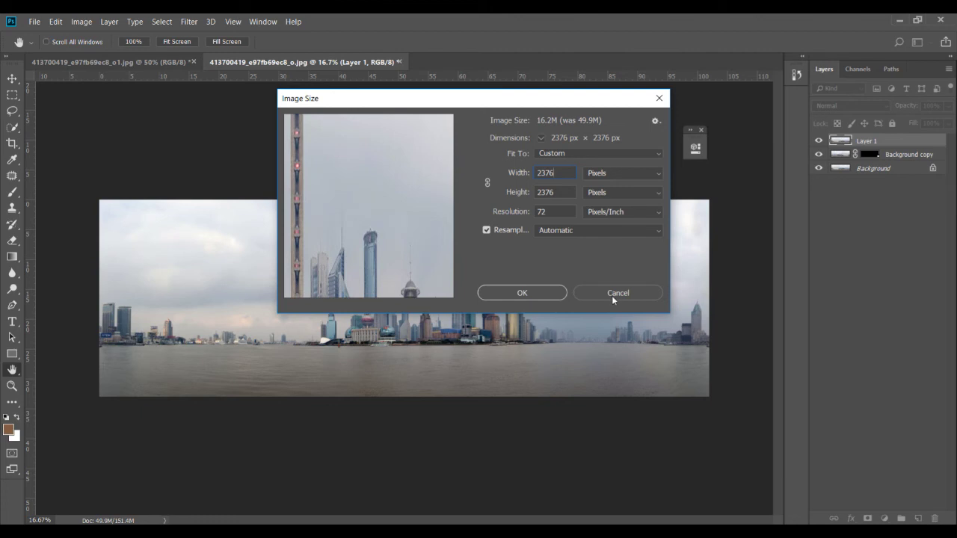
pyautogui.click(548, 296)
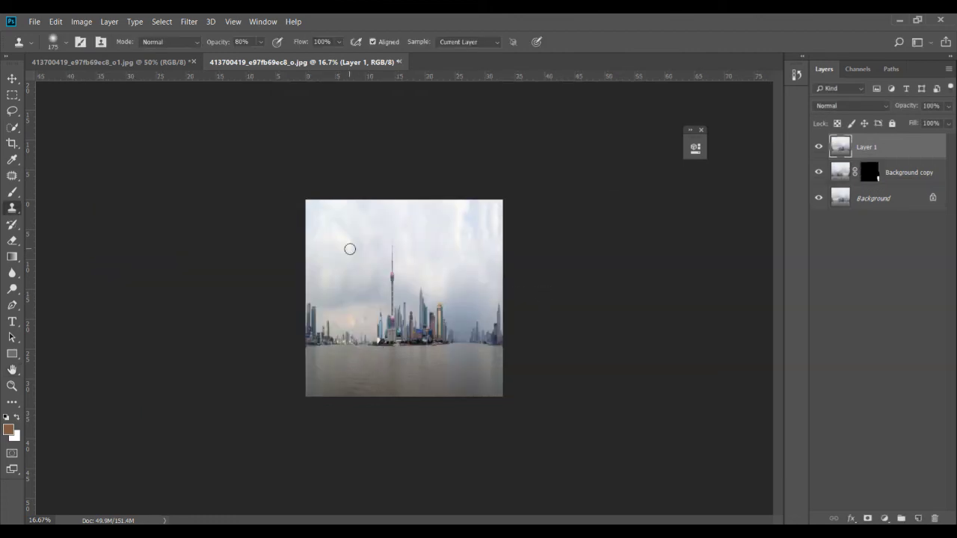
pyautogui.hotkey('ctrl', '+')
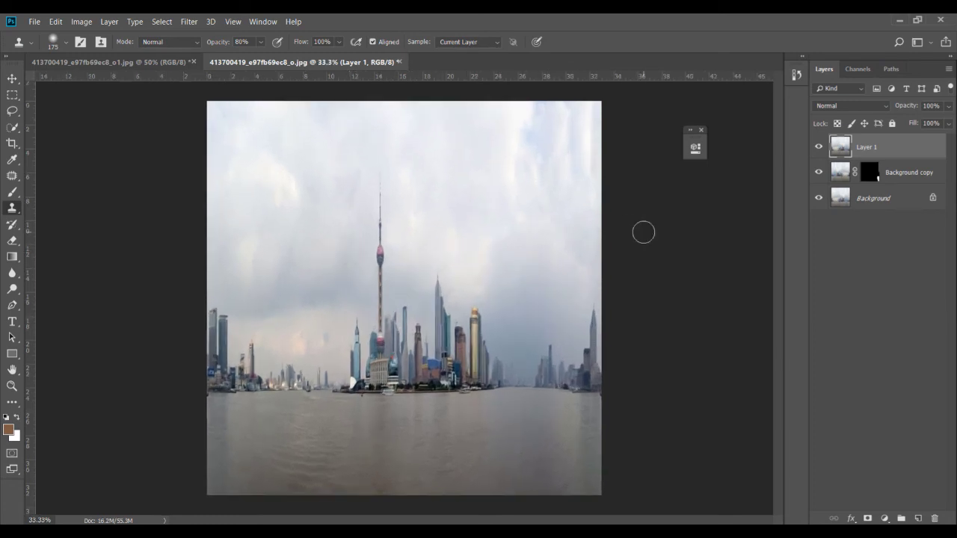
# Flip Layer 1 vertically so the river is on top and the sky hangs below
pyautogui.click(54, 23)
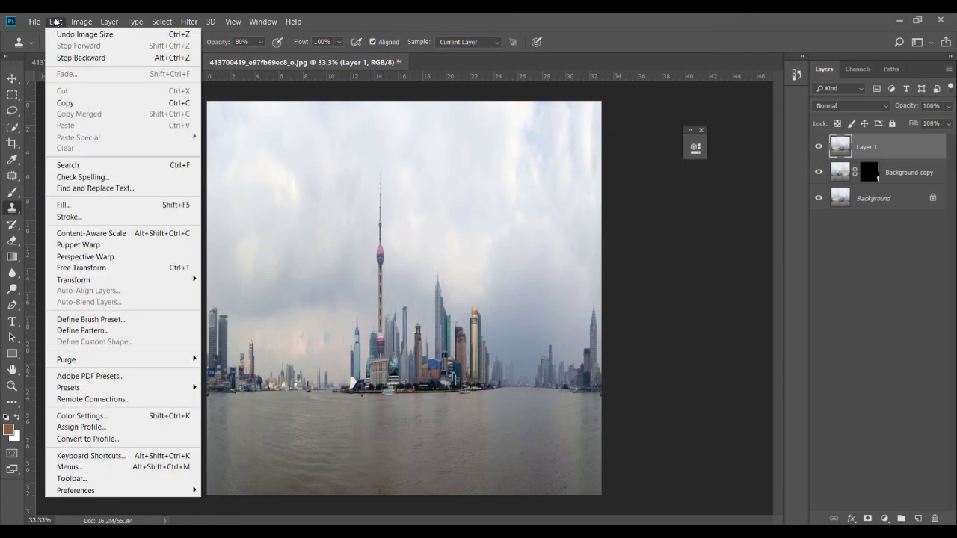
pyautogui.moveTo(92, 280)
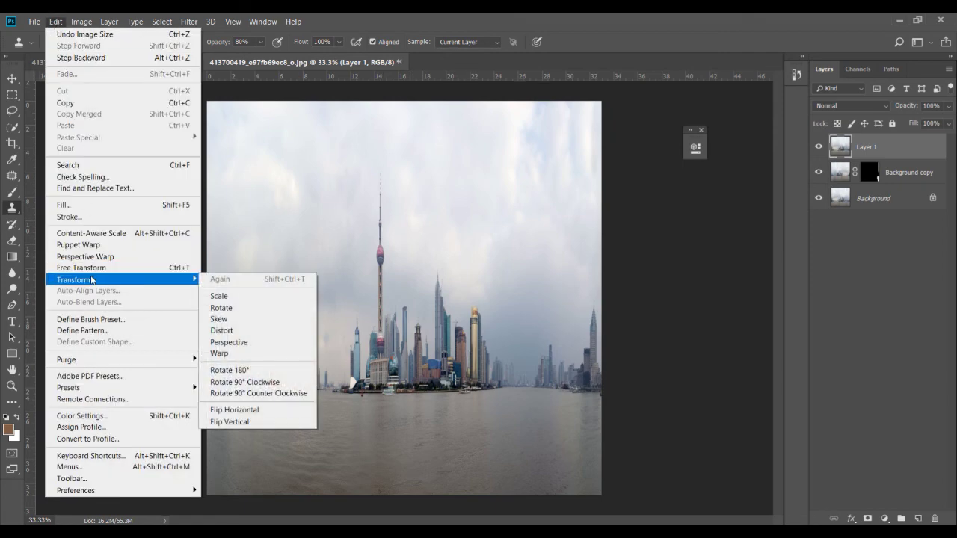
pyautogui.click(238, 423)
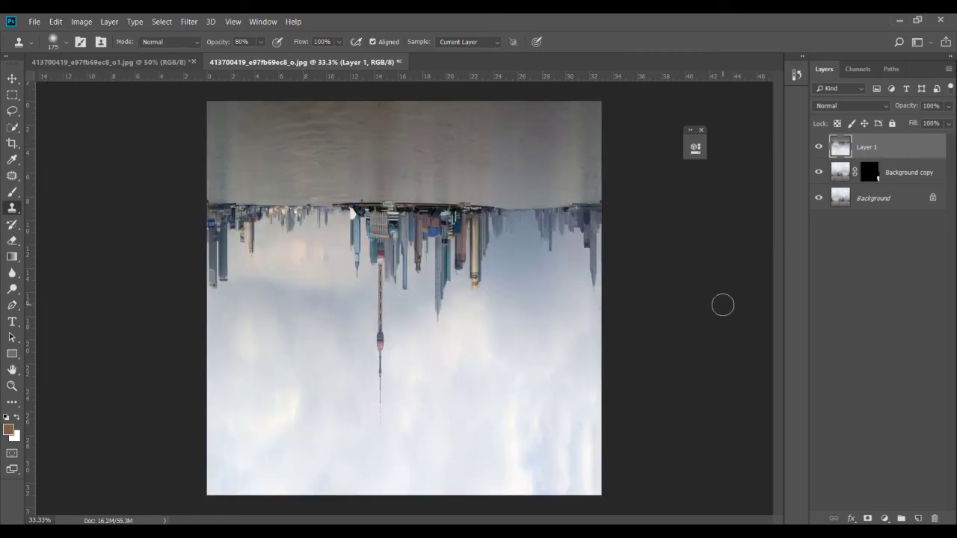
# Apply Polar Coordinates (Rectangular to Polar) to Layer 1, then zoom the view to 50%
pyautogui.click(188, 21)
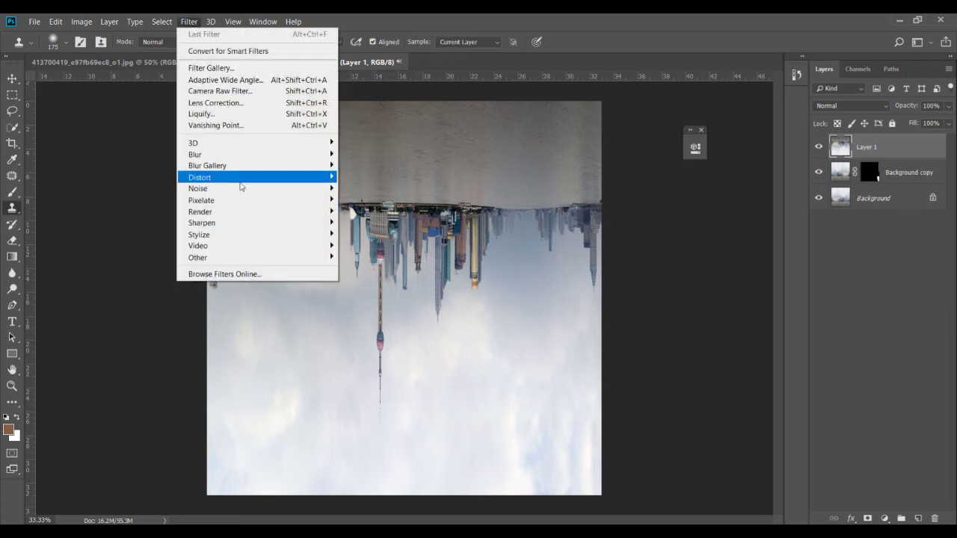
pyautogui.moveTo(241, 186)
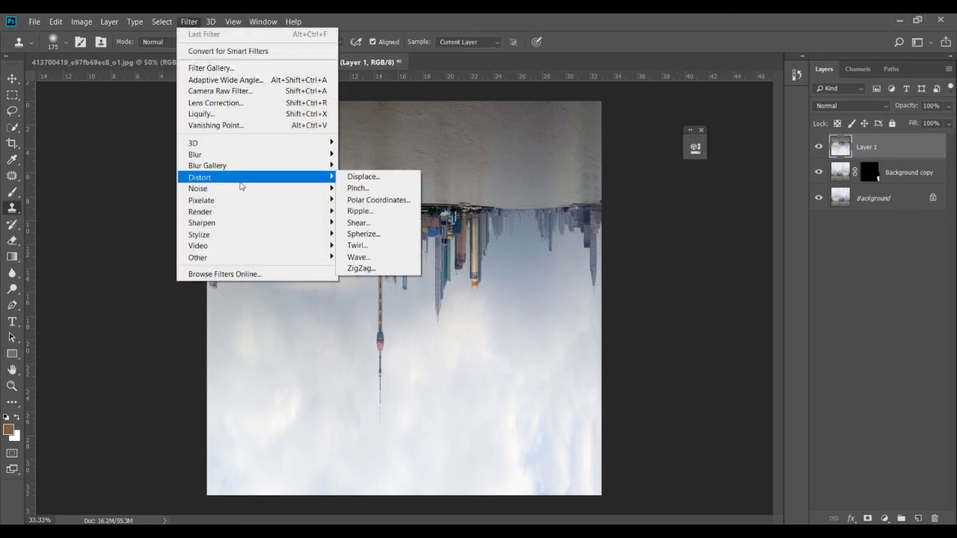
pyautogui.click(387, 207)
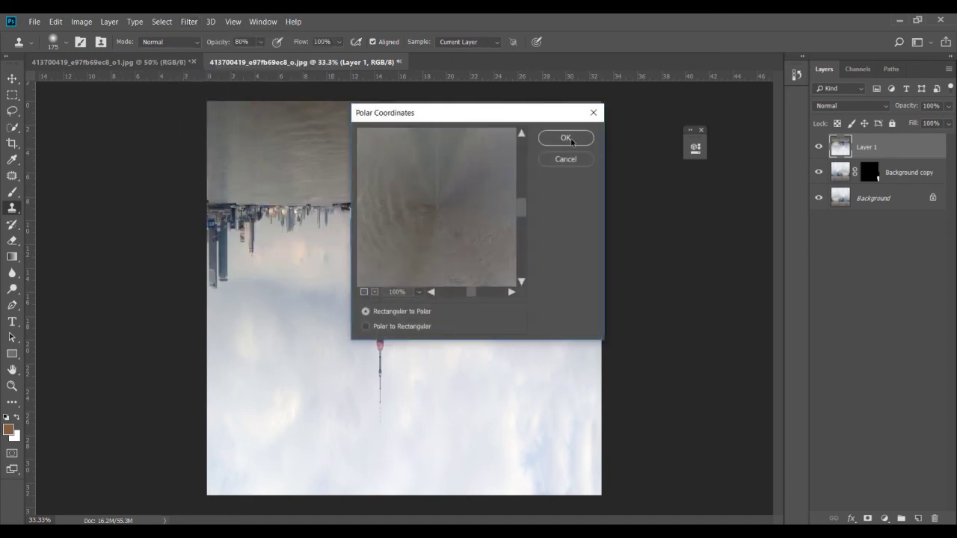
pyautogui.click(566, 138)
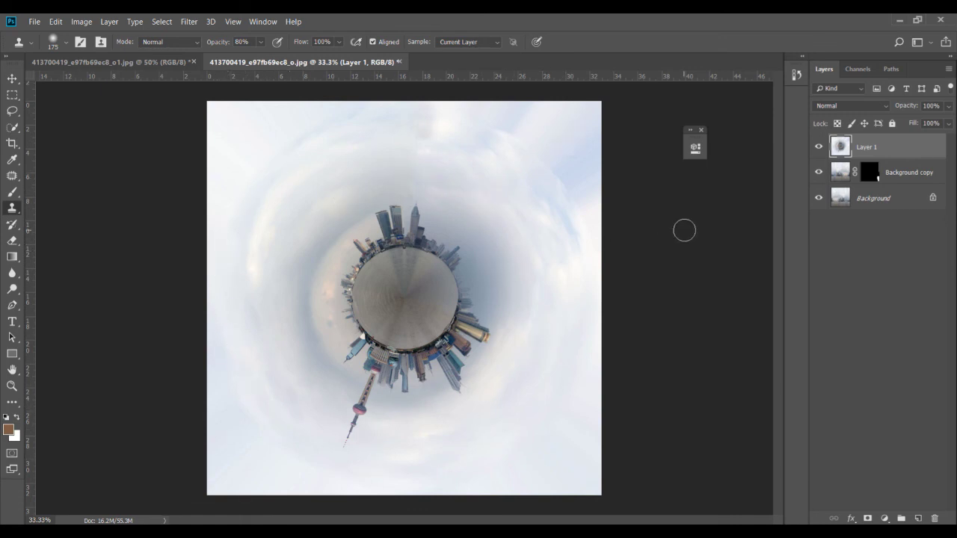
pyautogui.hotkey('ctrl', '+')
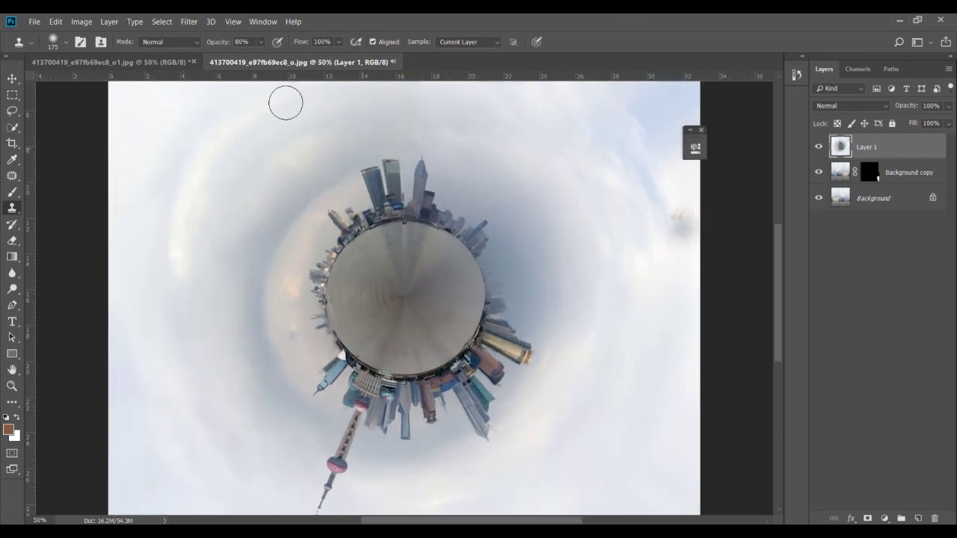
# Compare the single-layer o1.jpg planet against the layered o.jpg document
pyautogui.click(157, 64)
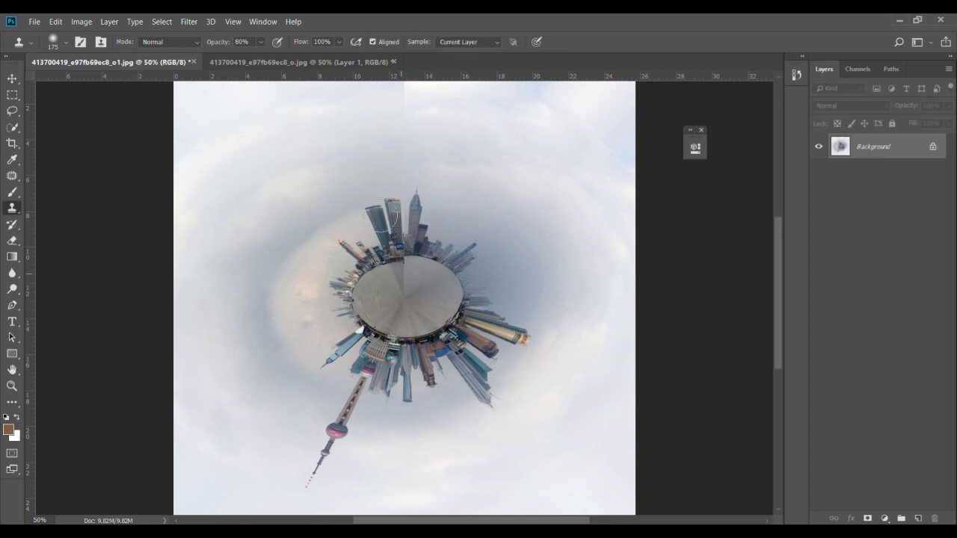
pyautogui.click(252, 61)
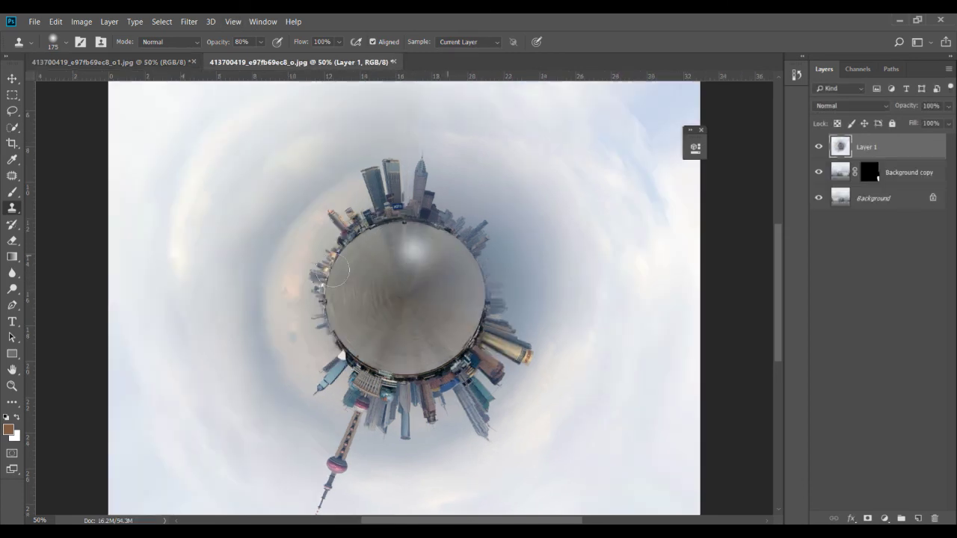
pyautogui.scroll(-1, 270, 404)
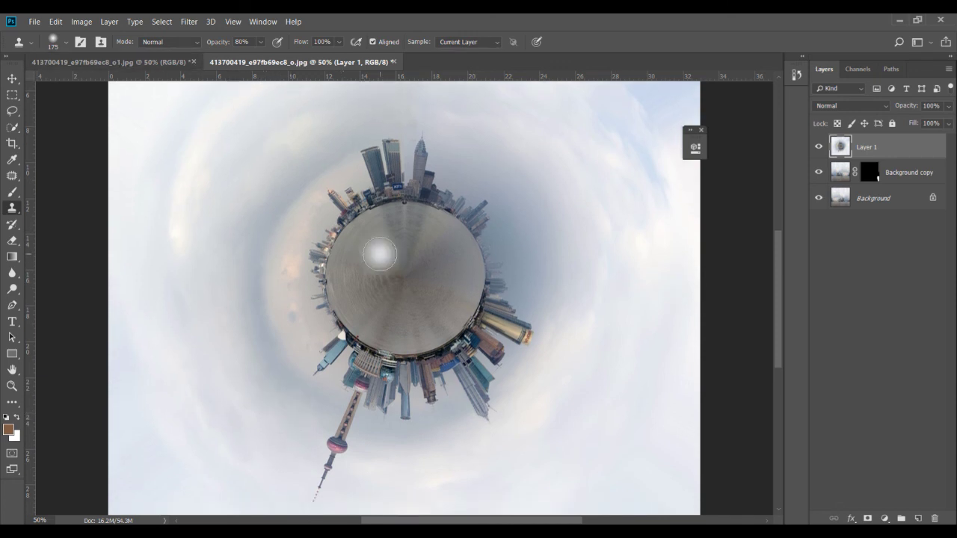
pyautogui.scroll(1, 379, 256)
pyautogui.click(112, 62)
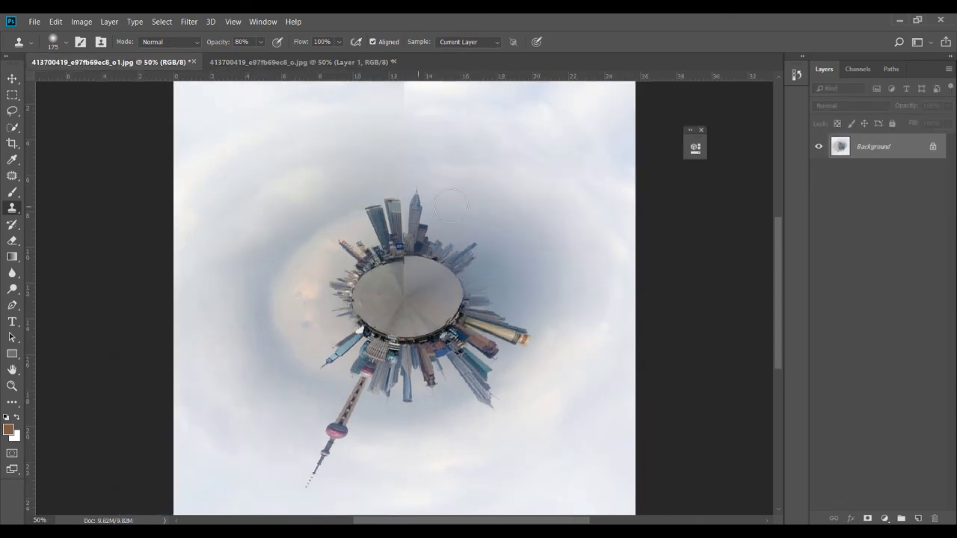
pyautogui.click(300, 61)
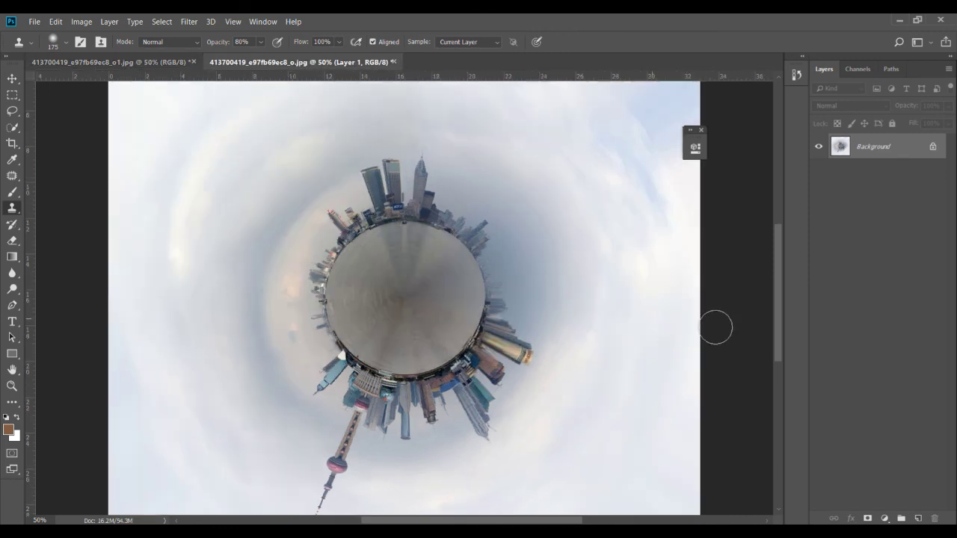
pyautogui.scroll(-1, 726, 331)
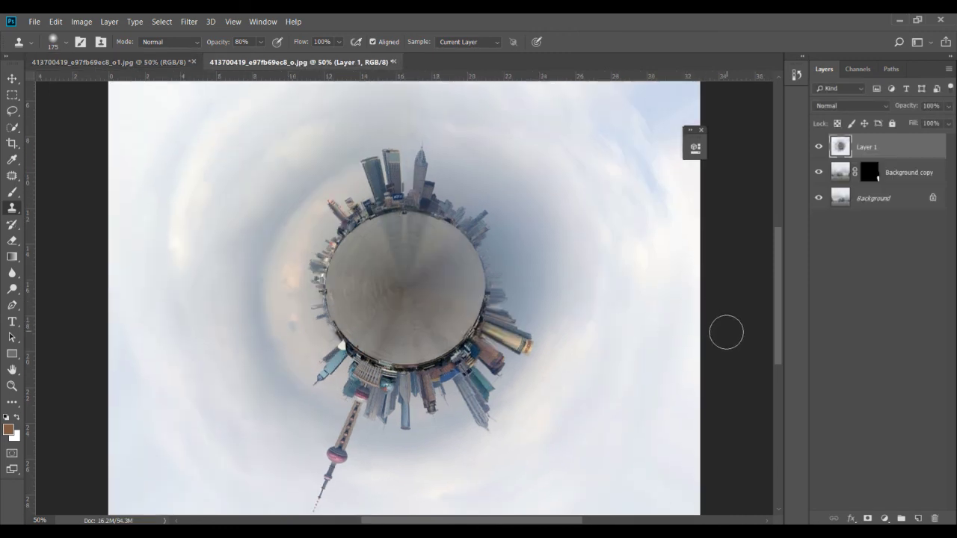
# Clone-stamp over the buildings at the planet's top in o.jpg, then view o1.jpg
pyautogui.moveTo(777, 323); pyautogui.dragTo(778, 284)
pyautogui.moveTo(416, 317)
pyautogui.mouseDown()
pyautogui.moveTo(405, 360)
pyautogui.moveTo(421, 324)
pyautogui.mouseUp()
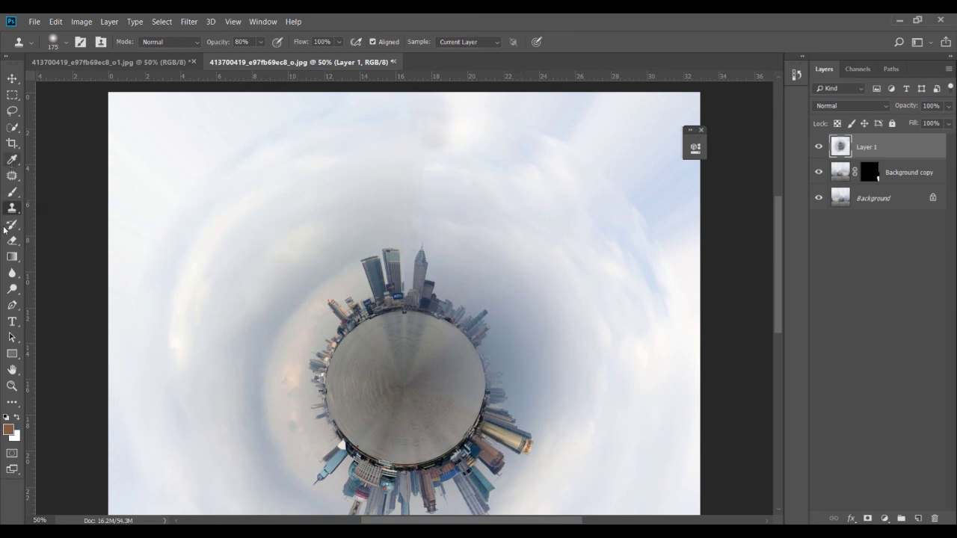
pyautogui.click(402, 320)
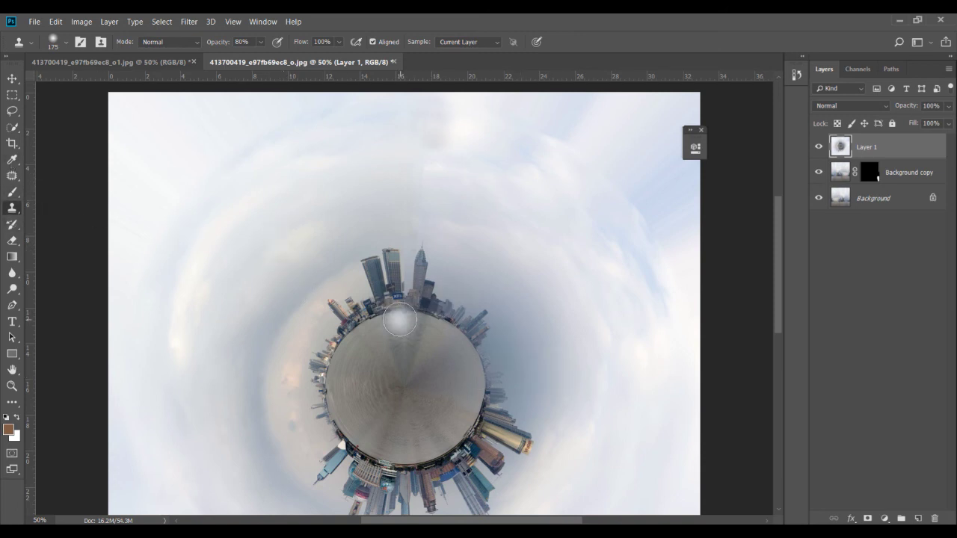
pyautogui.click(113, 62)
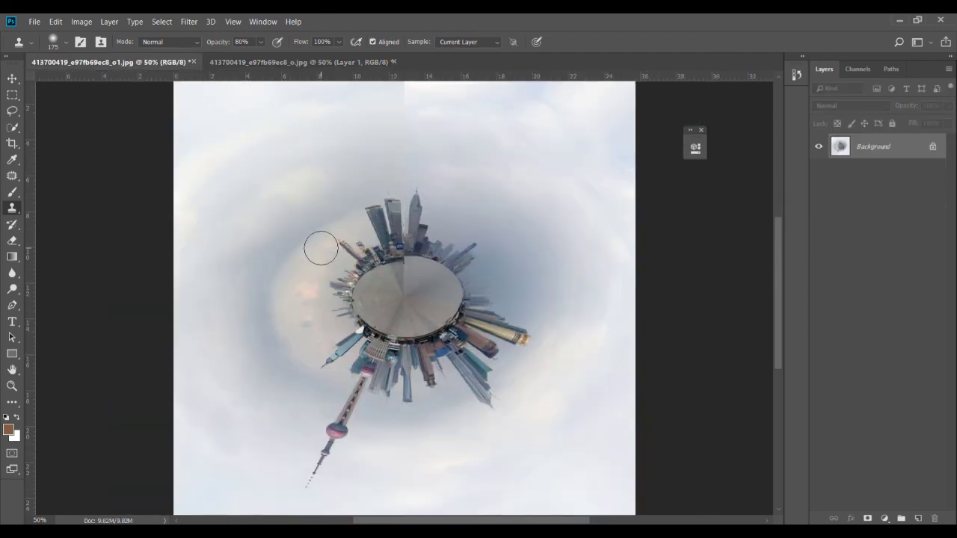
# Zoom to 200% and clone away the vertical ground seam with a size-30 Clone Stamp
pyautogui.hotkey('ctrl', '+')
pyautogui.hotkey('ctrl', '+')
pyautogui.hotkey('ctrl', '+')
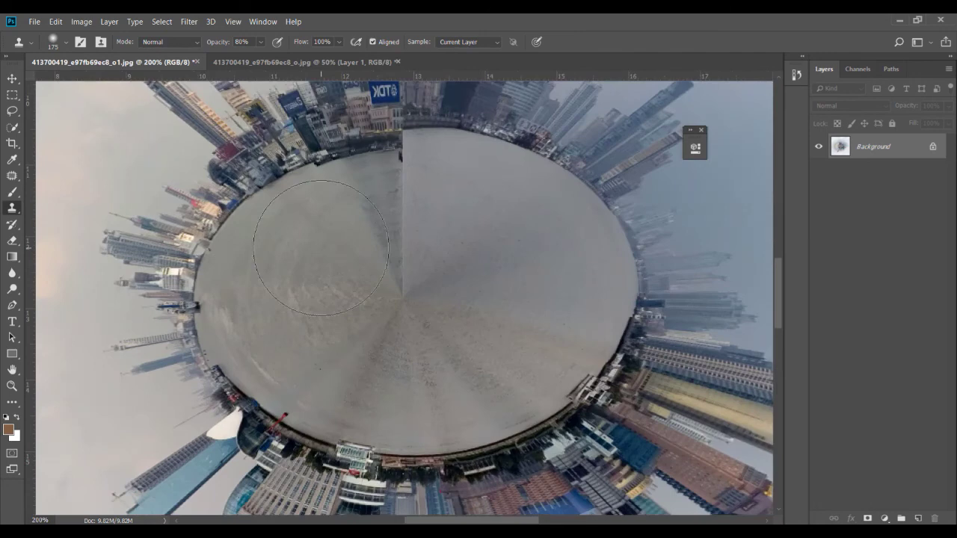
pyautogui.rightClick(15, 209)
pyautogui.click(60, 203)
pyautogui.press('[')
pyautogui.press('[')
pyautogui.press('[')
pyautogui.press('[')
pyautogui.press('[')
pyautogui.press('[')
pyautogui.press('[')
pyautogui.press('[')
pyautogui.press('[')
pyautogui.press('[')
pyautogui.keyDown('alt'); pyautogui.click(295, 308); pyautogui.keyUp('alt')
pyautogui.moveTo(401, 310)
pyautogui.mouseDown()
pyautogui.moveTo(403, 173)
pyautogui.moveTo(400, 275)
pyautogui.mouseUp()
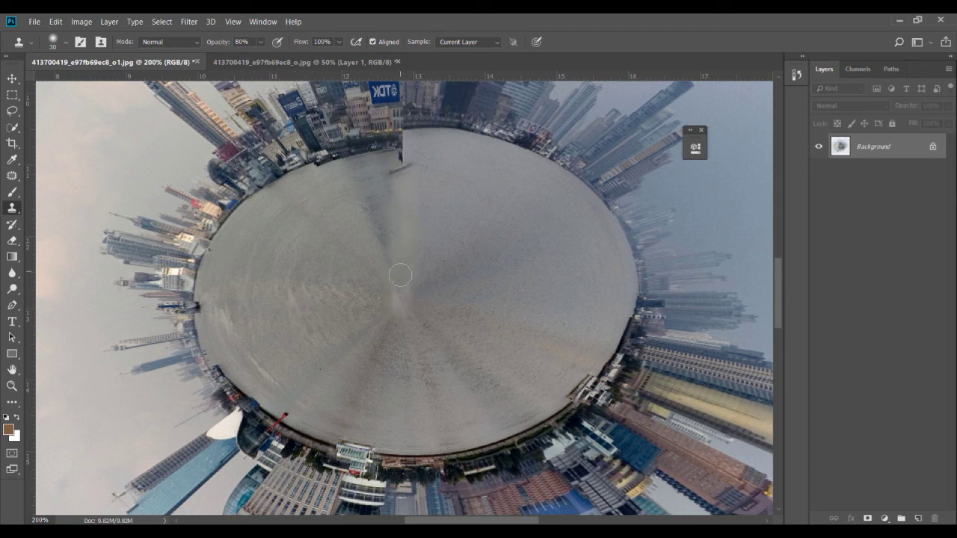
pyautogui.click(405, 164)
pyautogui.click(297, 64)
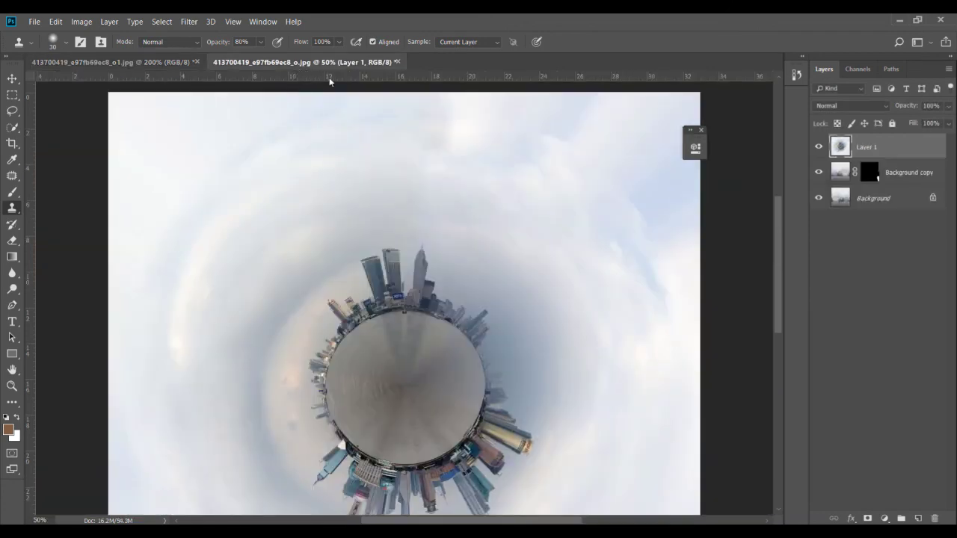
pyautogui.scroll(-1, 455, 311)
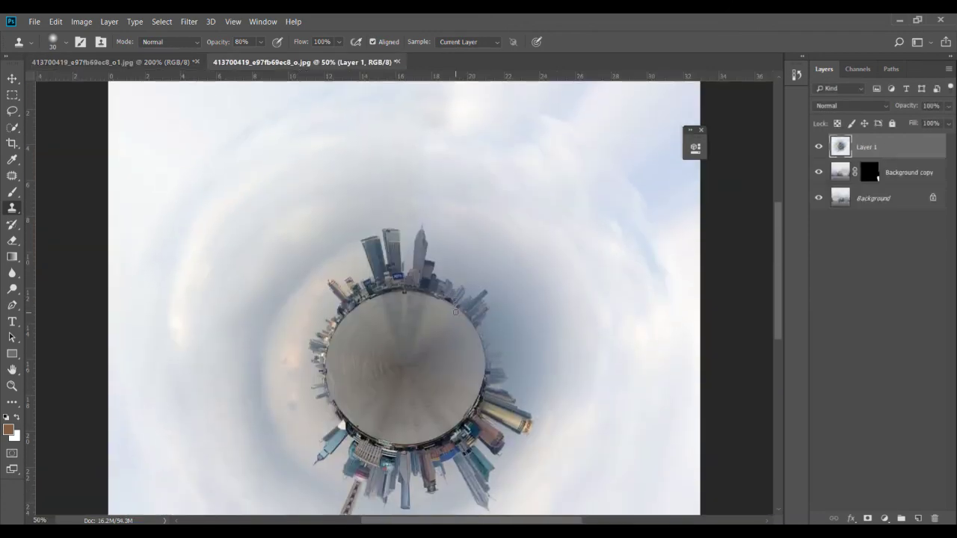
pyautogui.scroll(-1, 455, 311)
pyautogui.scroll(-3, 448, 217)
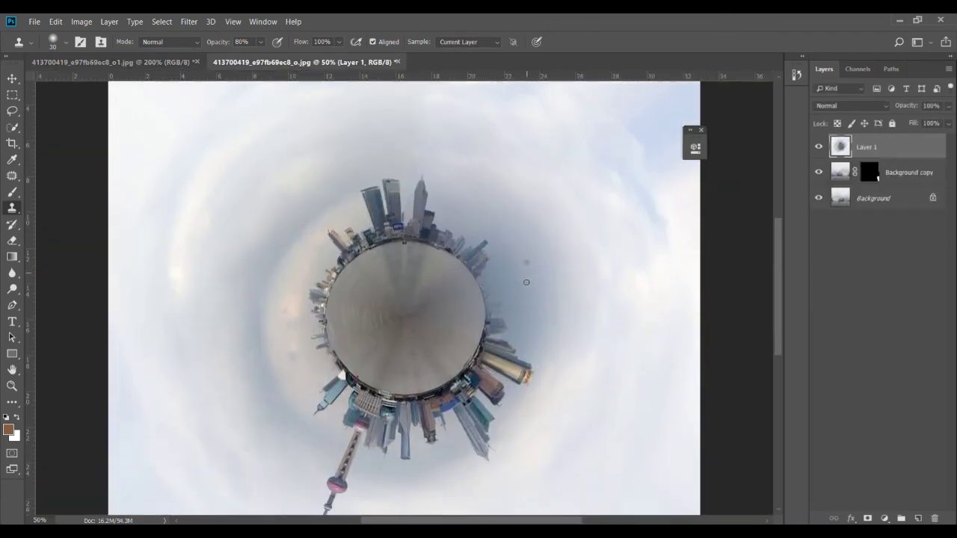
pyautogui.scroll(-3, 335, 296)
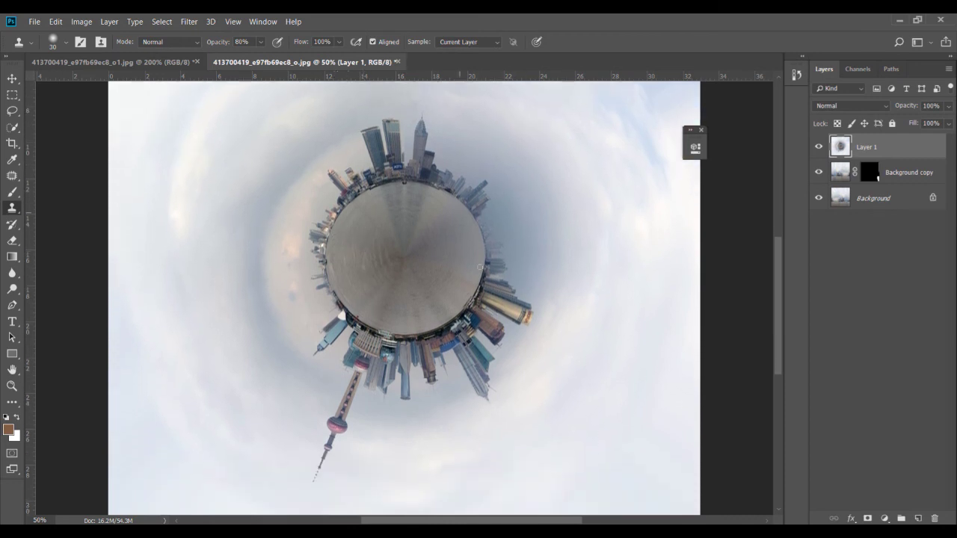